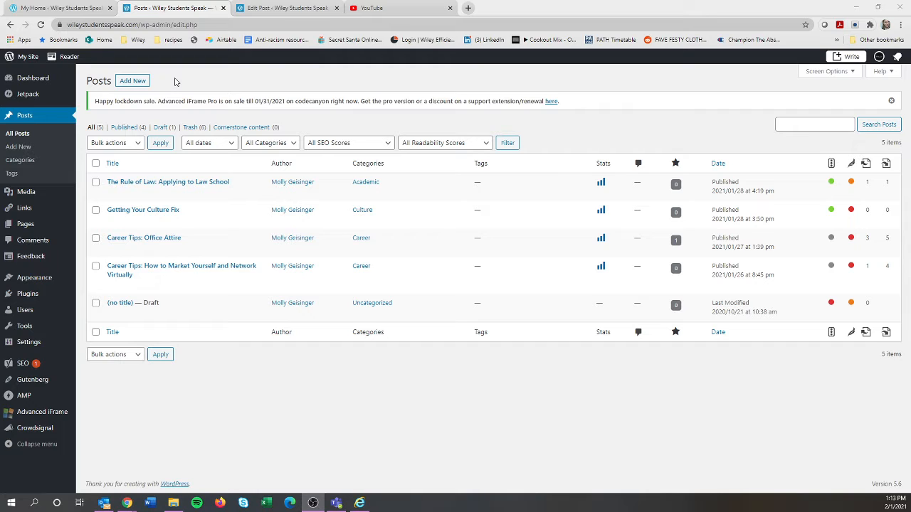
Create a new post titled "How To Use WordPress In Your Internship"
left_click(135, 83)
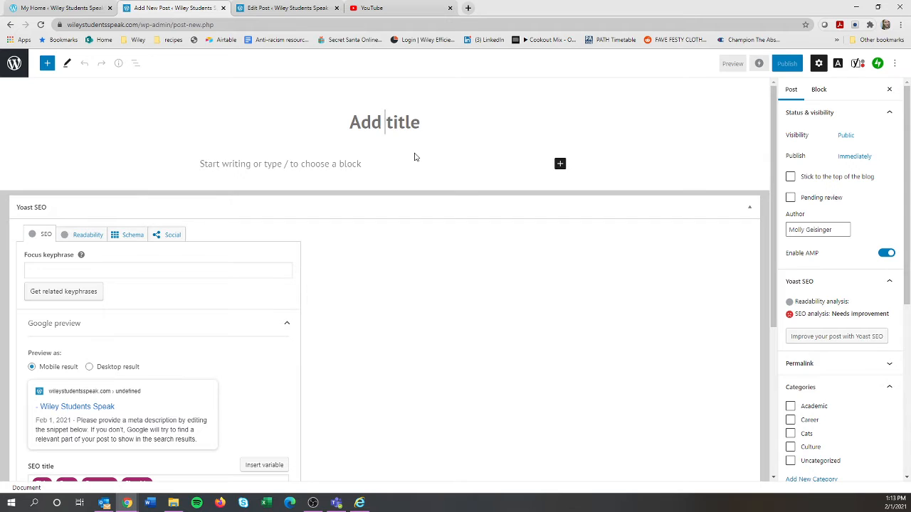
type("How od")
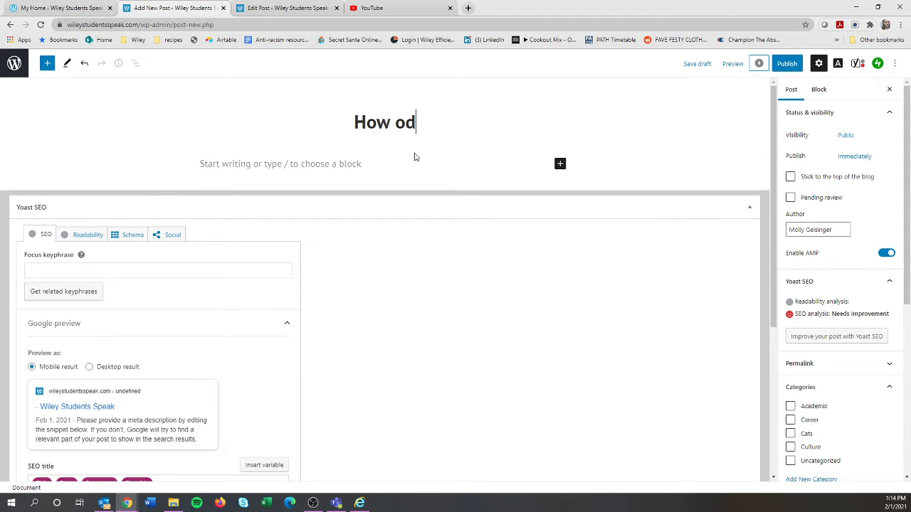
key("BackSpace")
key("BackSpace")
type("To U")
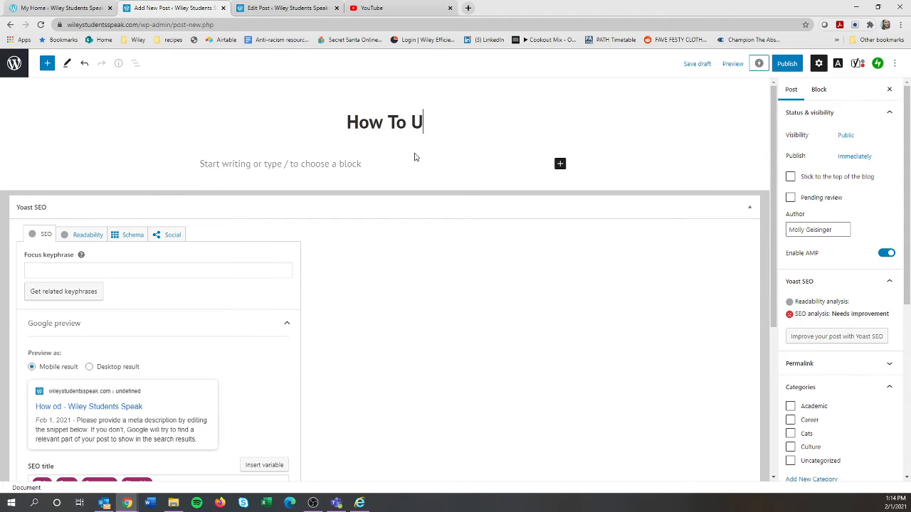
type("se WordPress ")
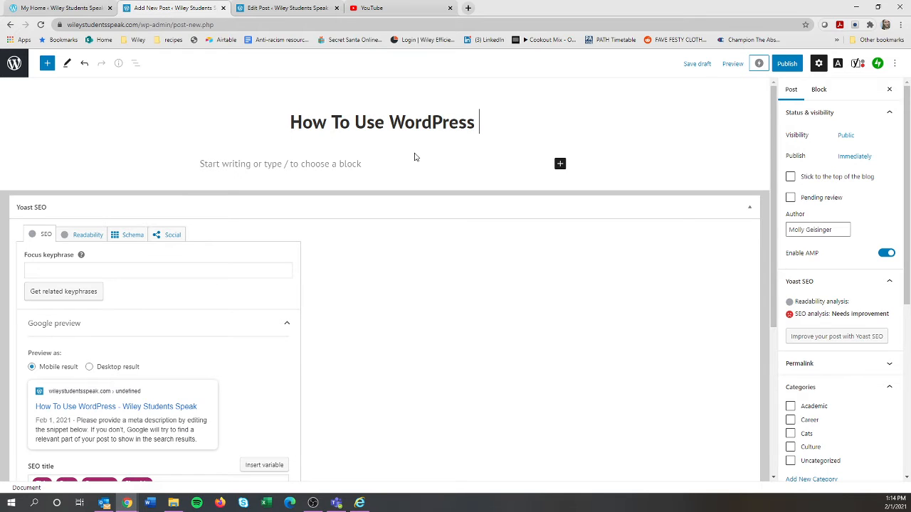
type("In Your I")
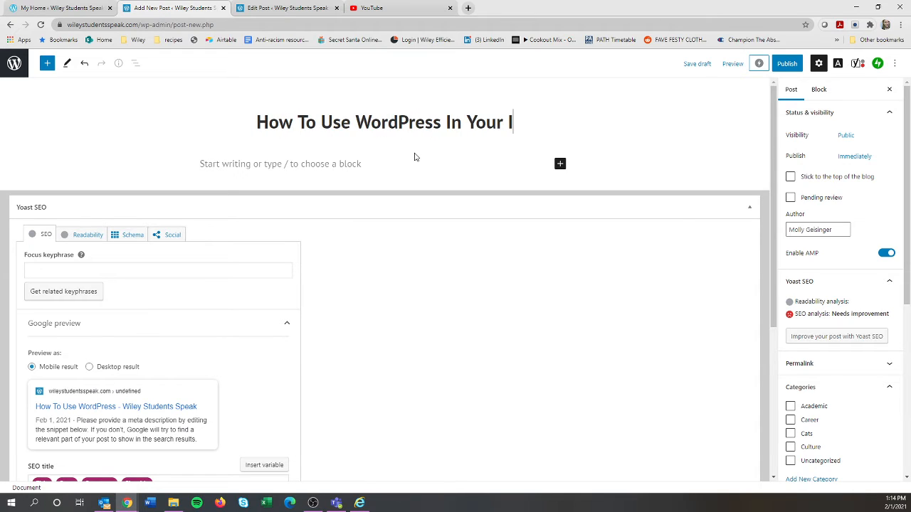
type("nternsh")
key("BackSpace")
type("nship")
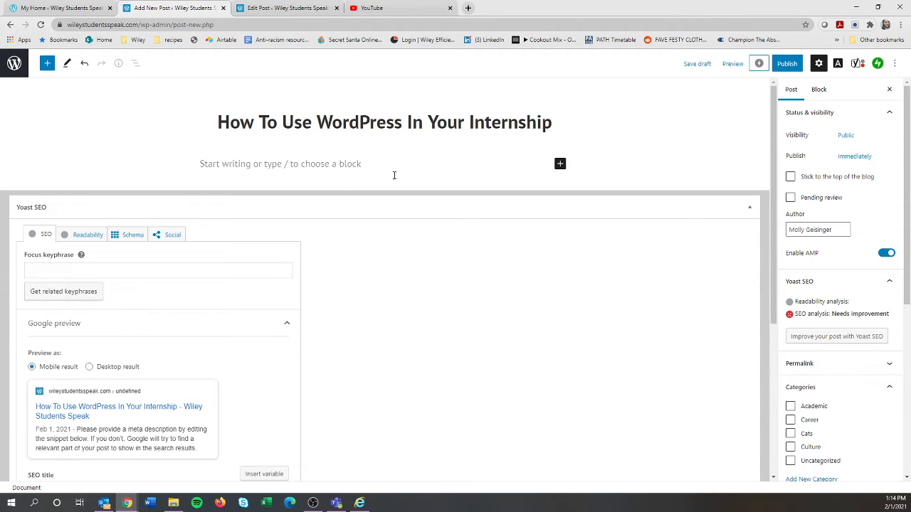
Put double quotation marks around the word WordPress in the post title
left_click(319, 125)
type("\"")
key("Right")
key("Right")
key("Right")
key("Right")
key("Right")
key("Right")
key("Right")
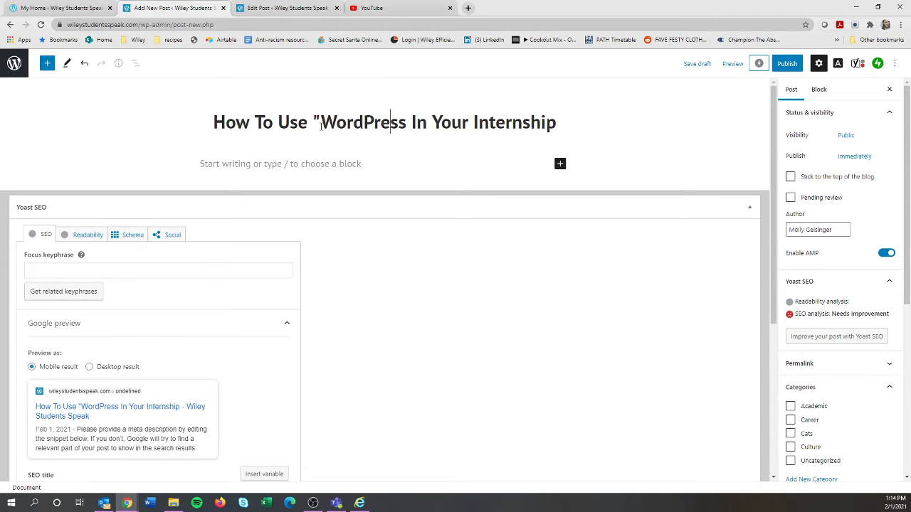
key("Right")
key("Right")
type("\"")
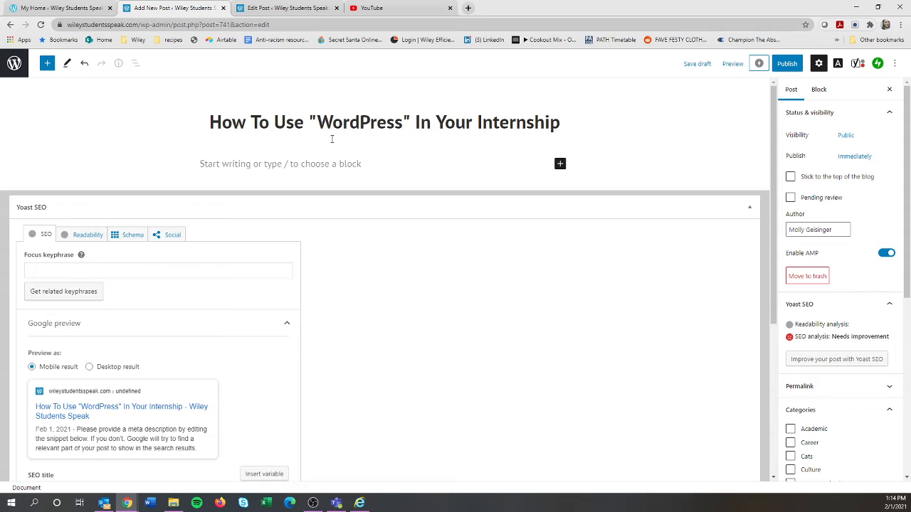
Replace the double quotation marks around WordPress in the title with single quotation marks
key("BackSpace")
type("'")
left_click(408, 123)
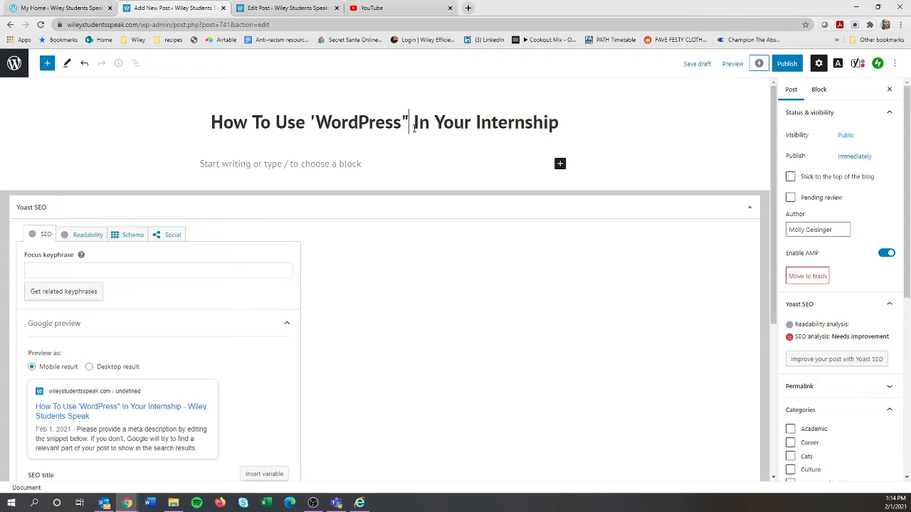
key("BackSpace")
type("'")
key("BackSpace")
type("'")
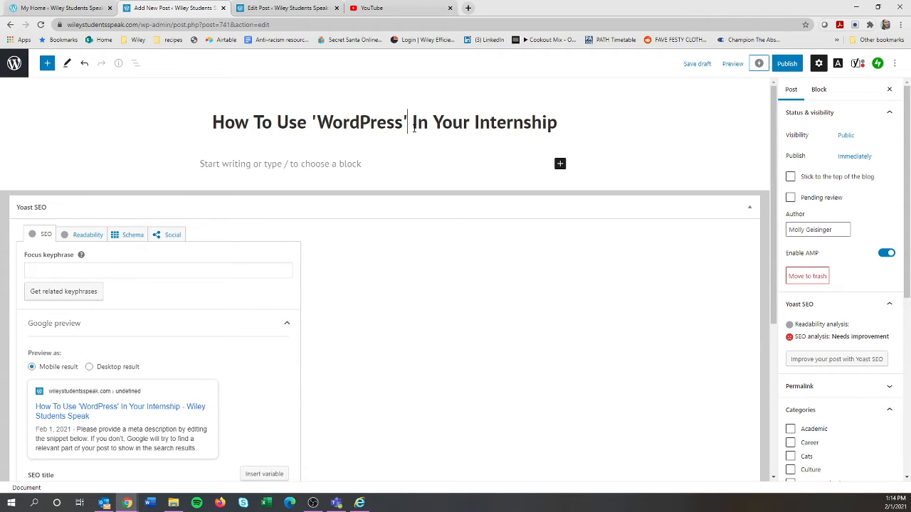
Remove both single quotation marks around WordPress from the post title
key("BackSpace")
left_click(317, 121)
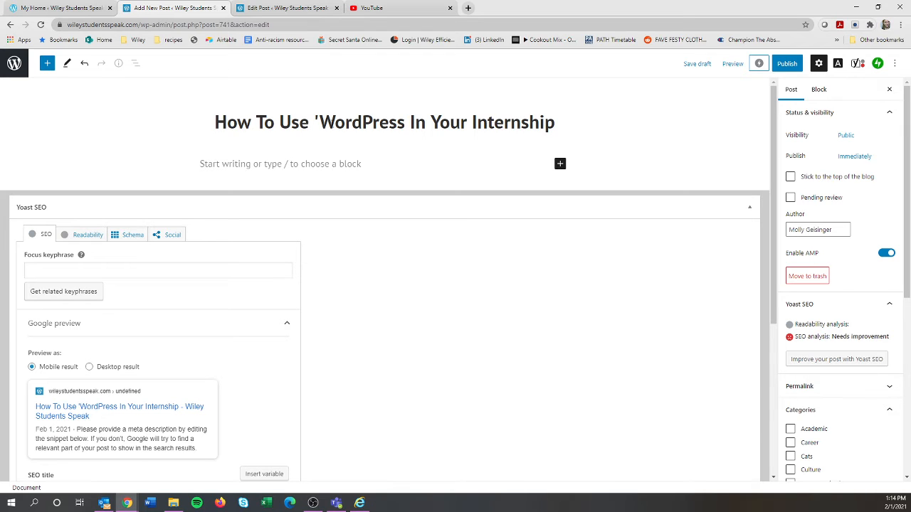
key("BackSpace")
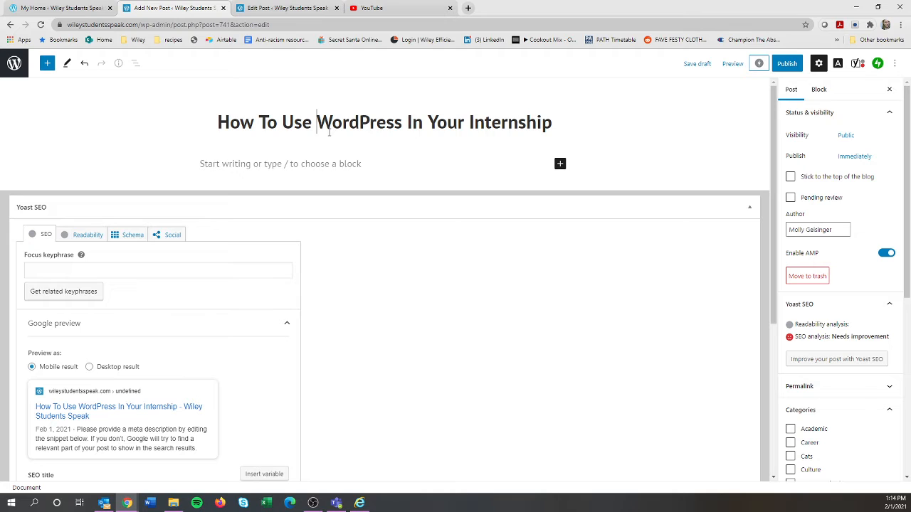
Write five placeholder paragraphs below the title: "lgkfjglkrejgdkflgsf", "flkdjgdflkjgdf;lgkdf", "g;ldfkgl;dfkg;ldf", "hgshghgfhdghfgf" and "gfdgsfdgfgdfgfdg"
left_click(311, 163)
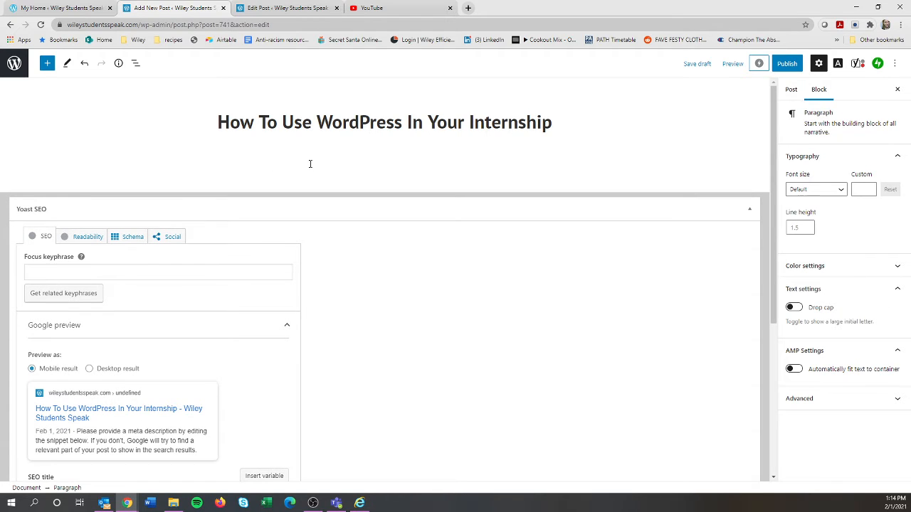
type("lgkfjglkrejgdkflgsf")
key("Return")
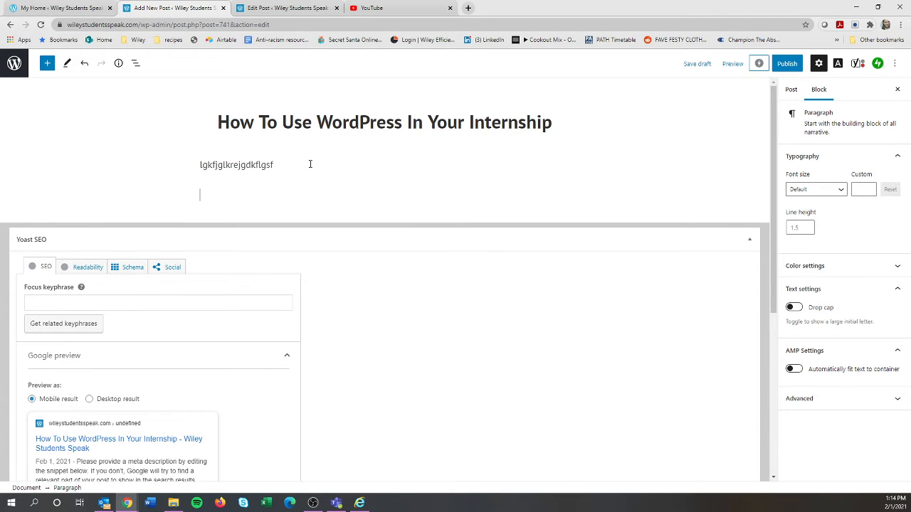
type("flkdjgdflkjgdf;lgkdf")
key("Return")
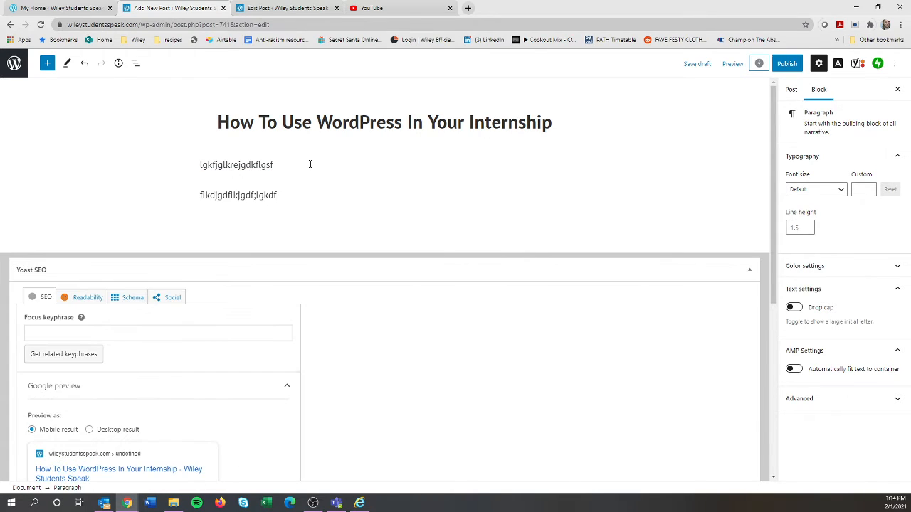
type("g;ldfkgl;dfkg;ldf")
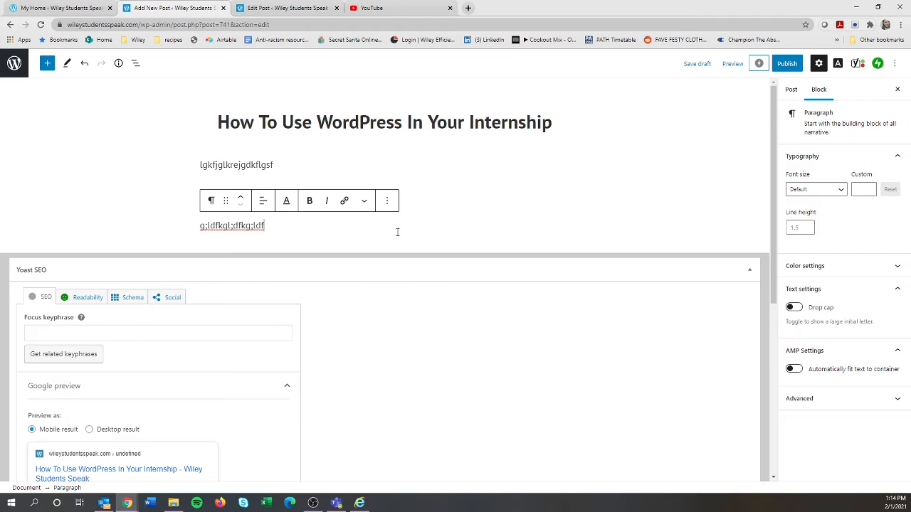
key("Return")
type("hgshghgfhdghfgf")
key("Return")
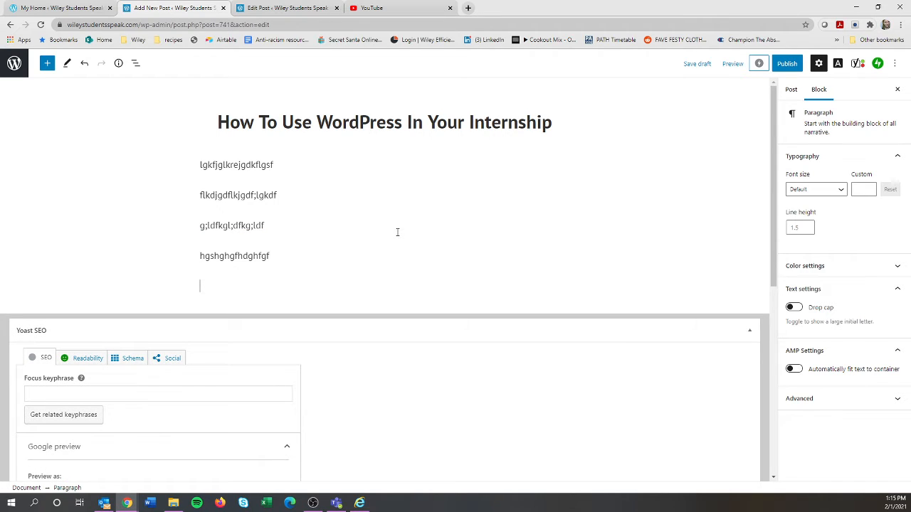
type("gfdgsfdgfgdfgfdg")
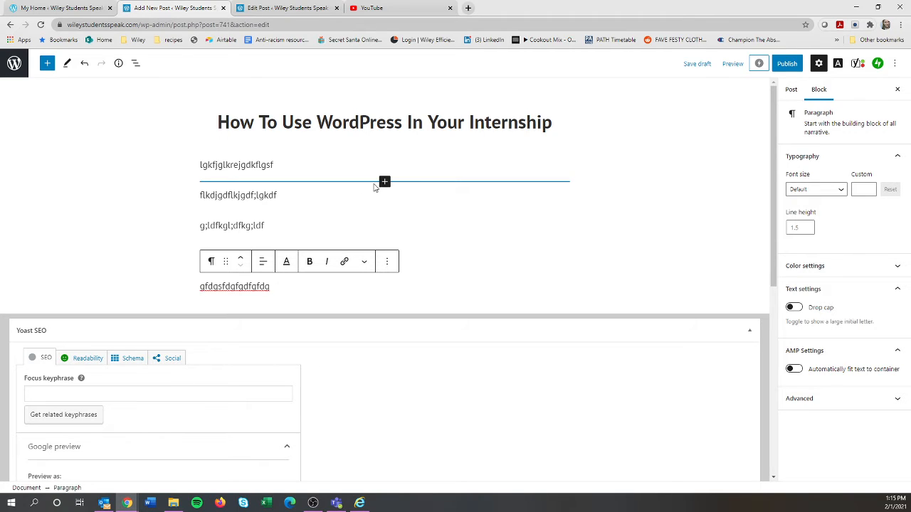
Insert one spacer block after the first paragraph and another after the second paragraph
left_click(384, 183)
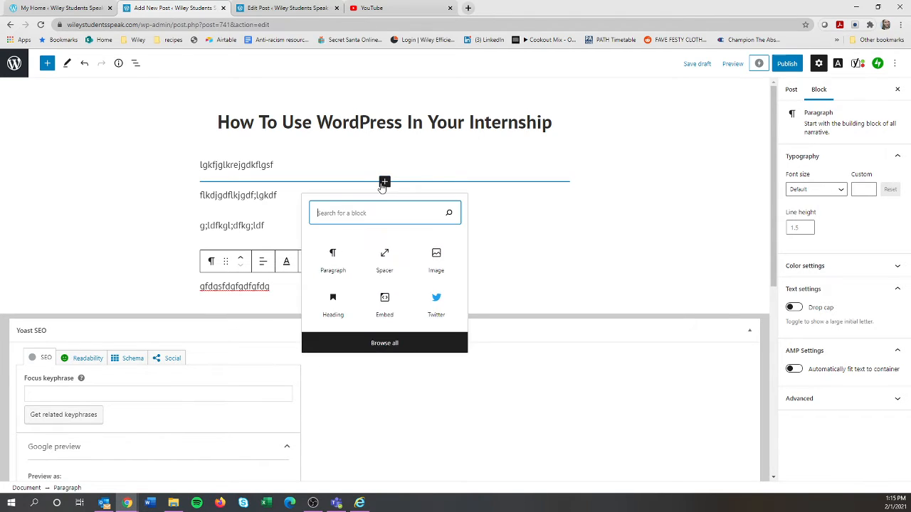
left_click(384, 262)
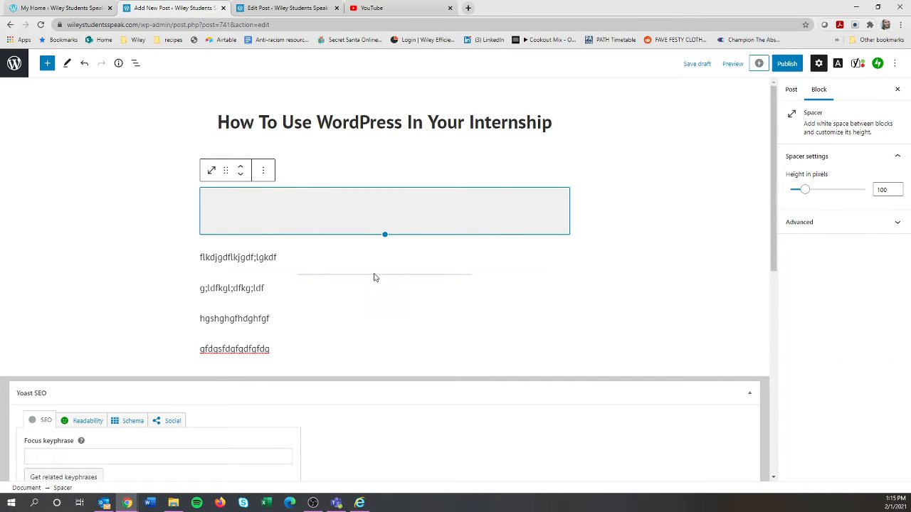
left_click(384, 275)
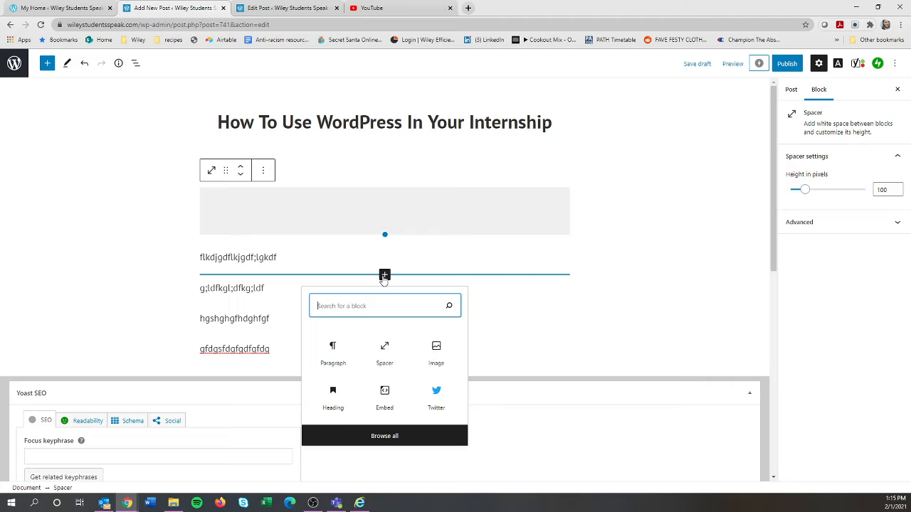
left_click(382, 332)
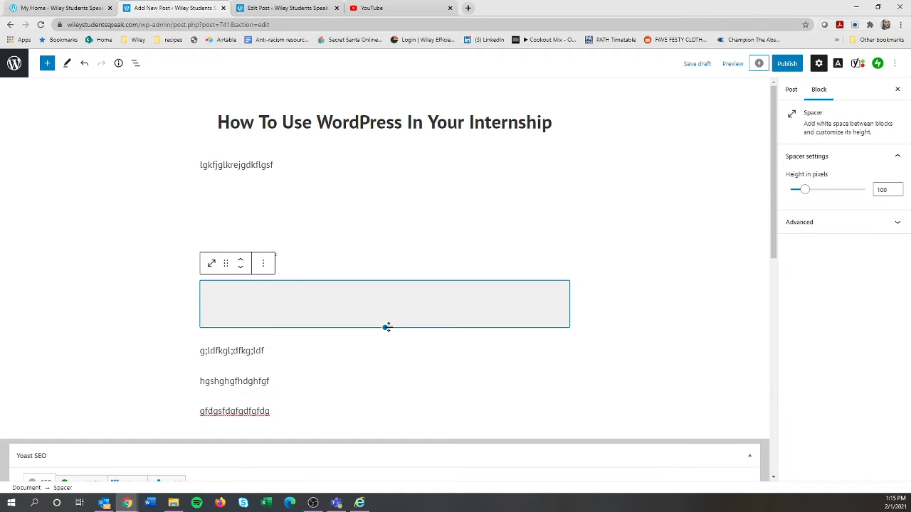
Shrink the second spacer to 35 pixels high and move it down past the next two paragraphs
left_click_drag(385, 327, 359, 295)
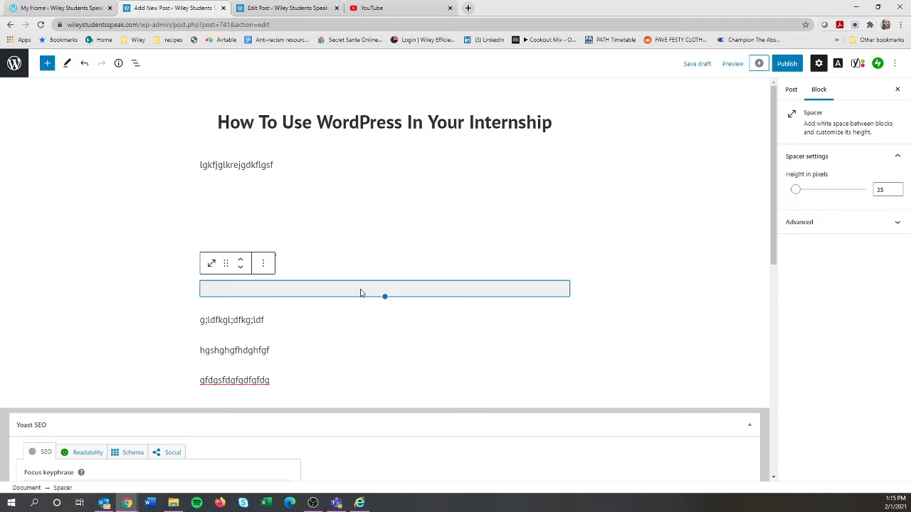
left_click(241, 268)
left_click(241, 268)
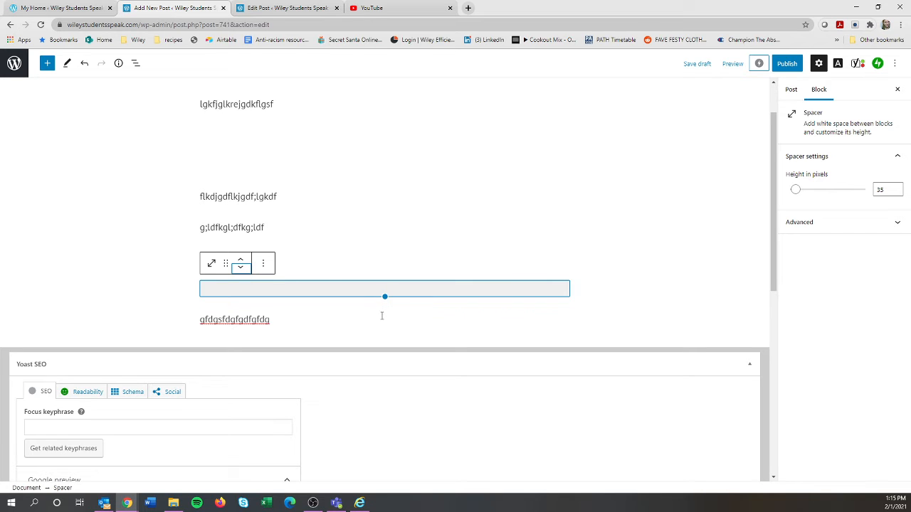
Insert an image block between the second spacer and the last paragraph, and upload the file mic into it
left_click(385, 307)
left_click(384, 306)
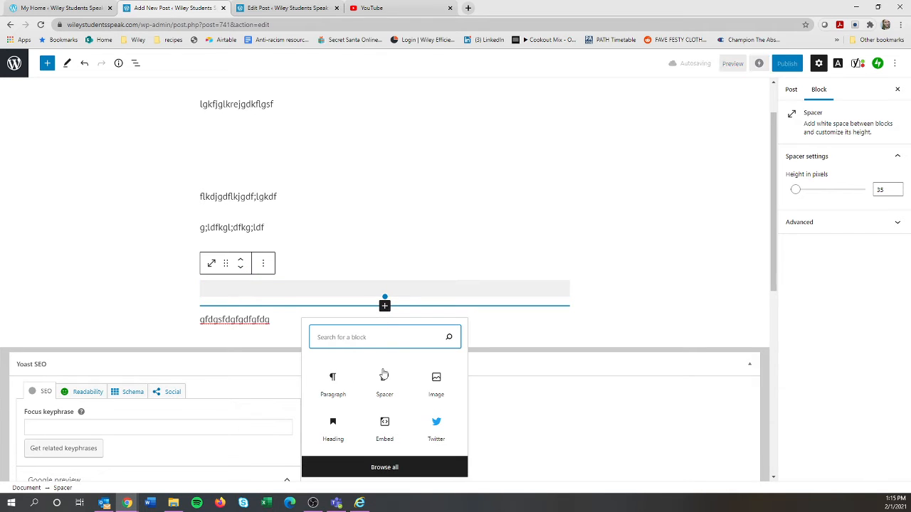
left_click(432, 390)
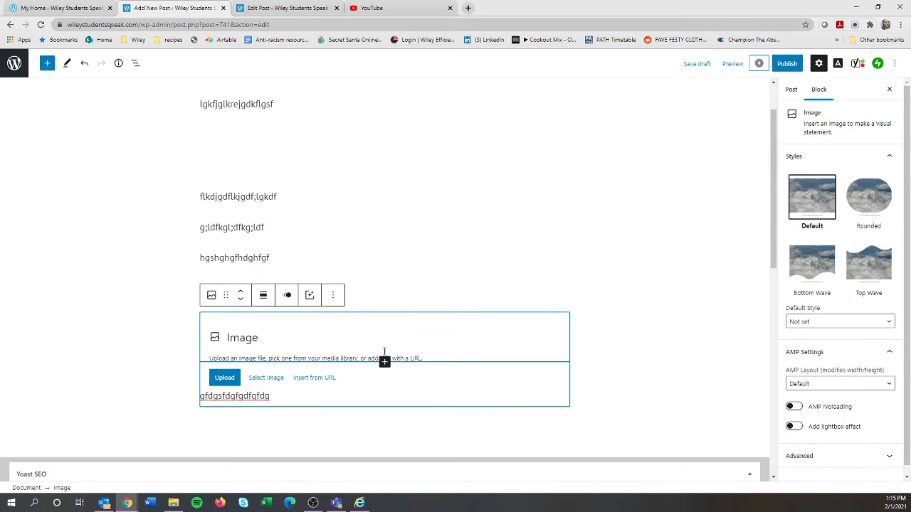
scroll(370, 342, "down", 1)
left_click(228, 333)
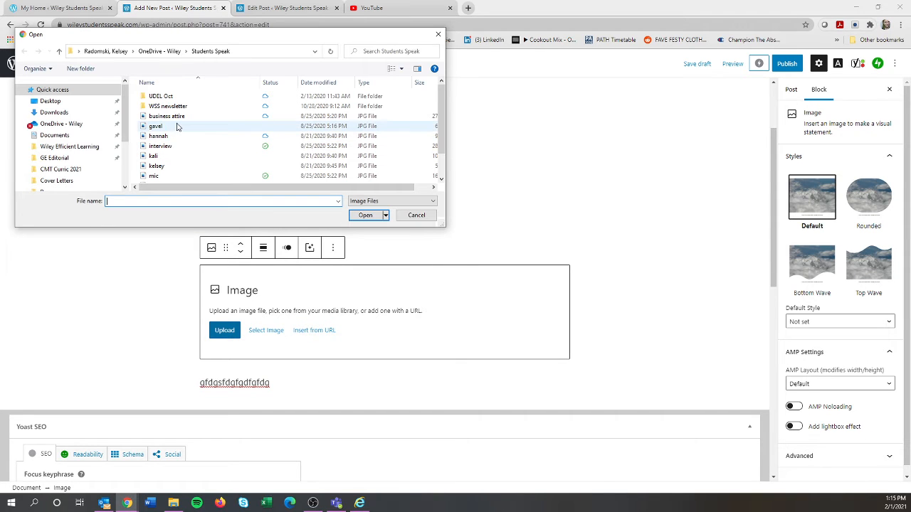
left_click(183, 176)
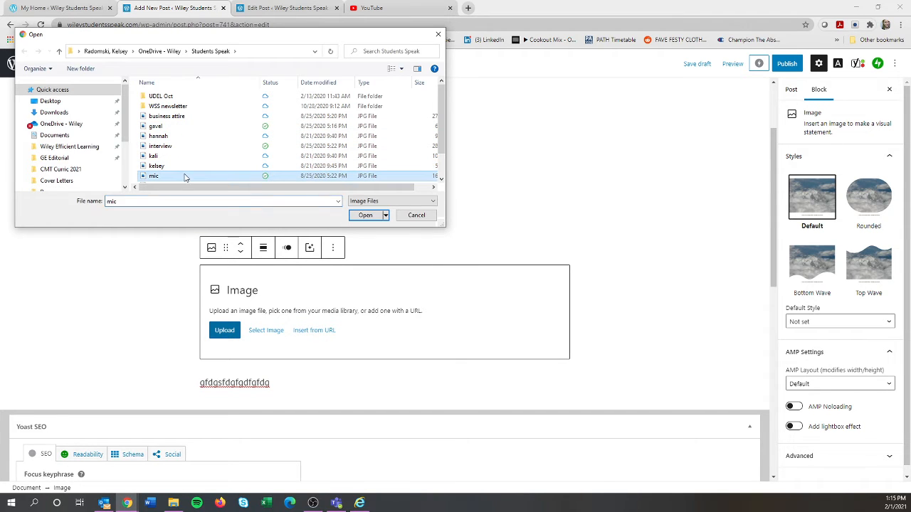
left_click(364, 215)
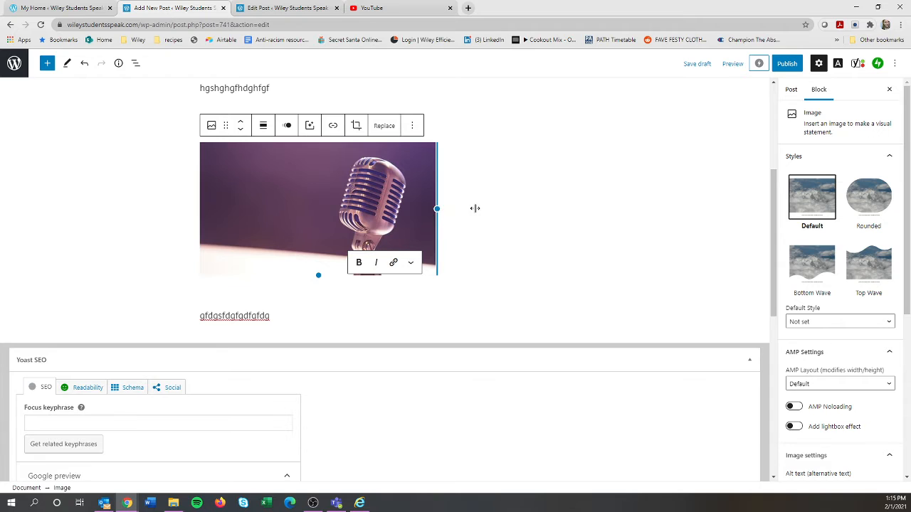
Resize the microphone image to about three quarters of the content width and caption it "grgfhtg"
left_click_drag(475, 208, 490, 224)
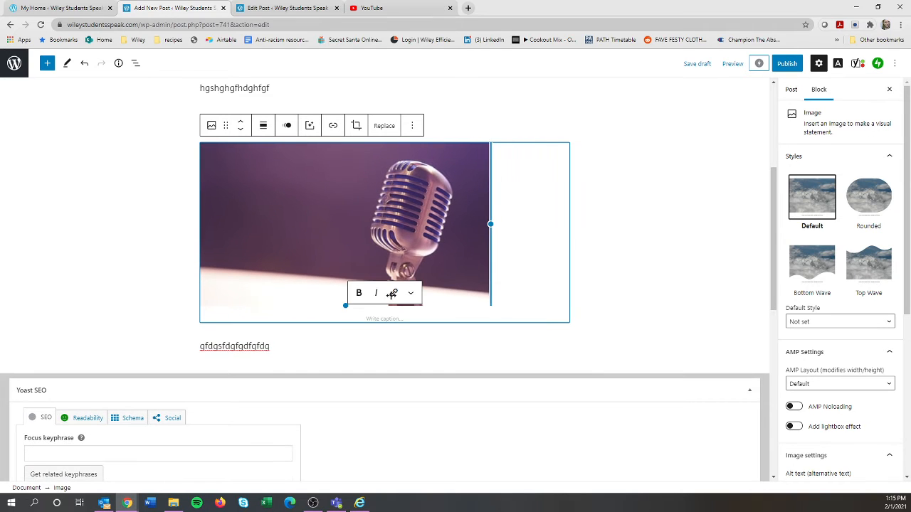
left_click(378, 320)
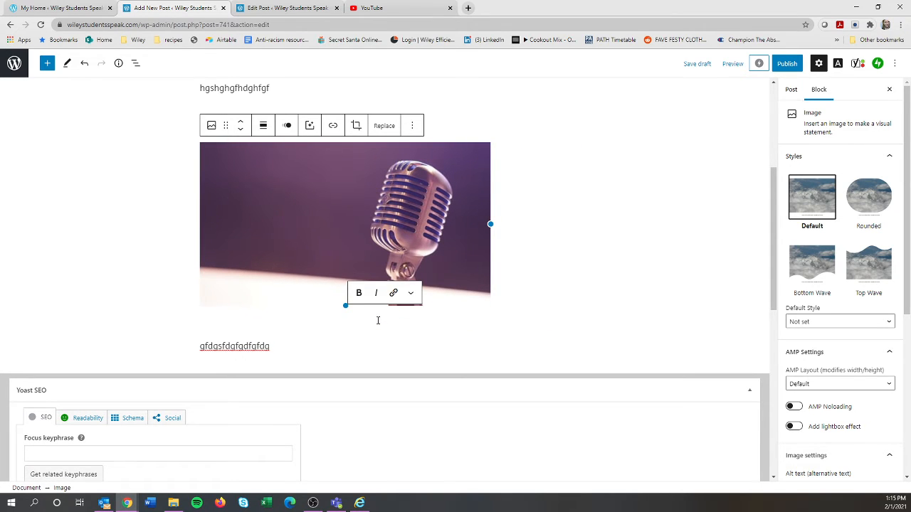
type("grgfhtg")
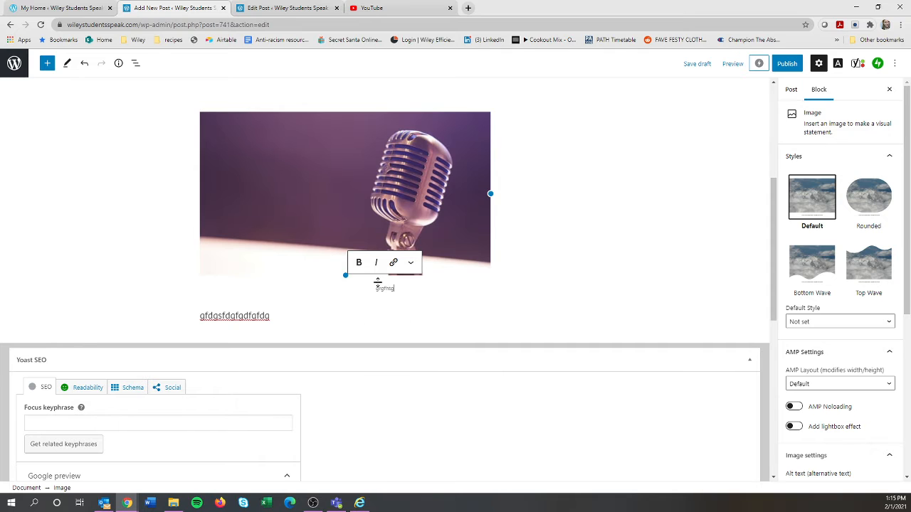
scroll(326, 320, "up", 1)
scroll(326, 335, "down", 1)
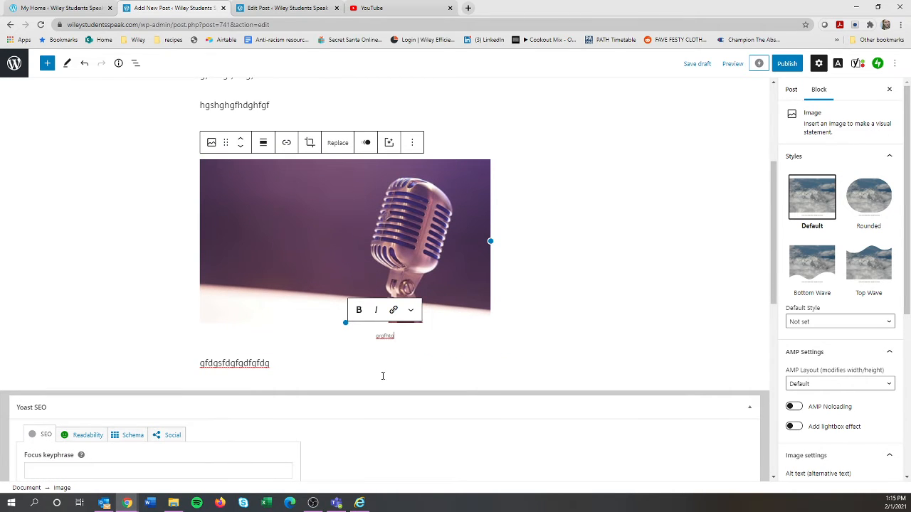
Insert a YouTube block between the paragraph "hgshghgfhdghfgf" and the microphone image
left_click(291, 106)
scroll(319, 124, "up", 3)
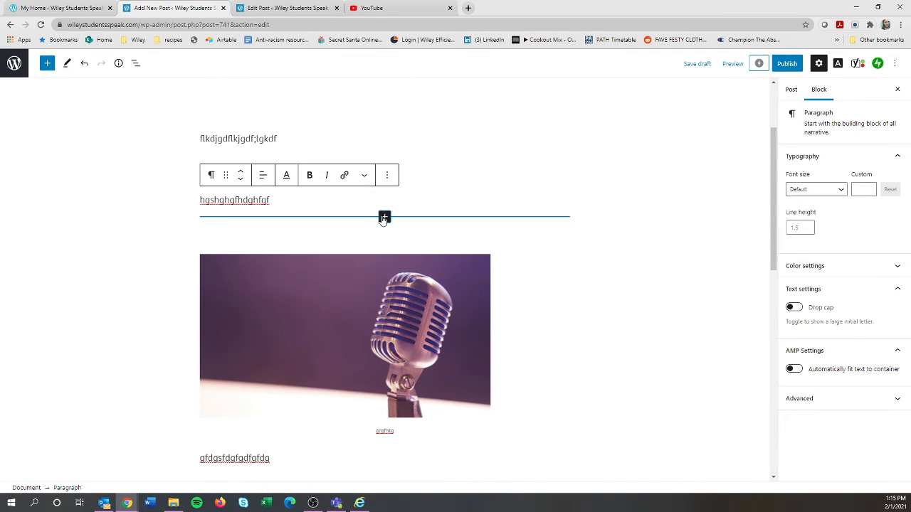
left_click(384, 217)
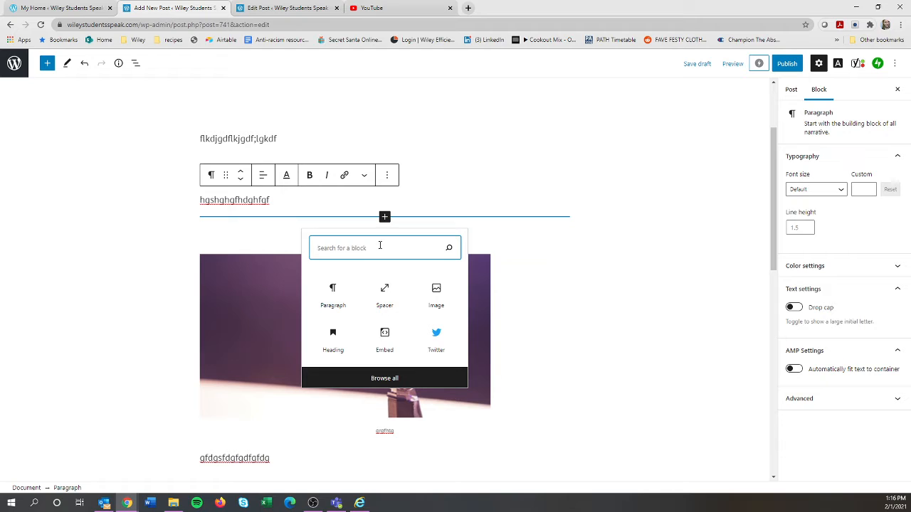
type("yout")
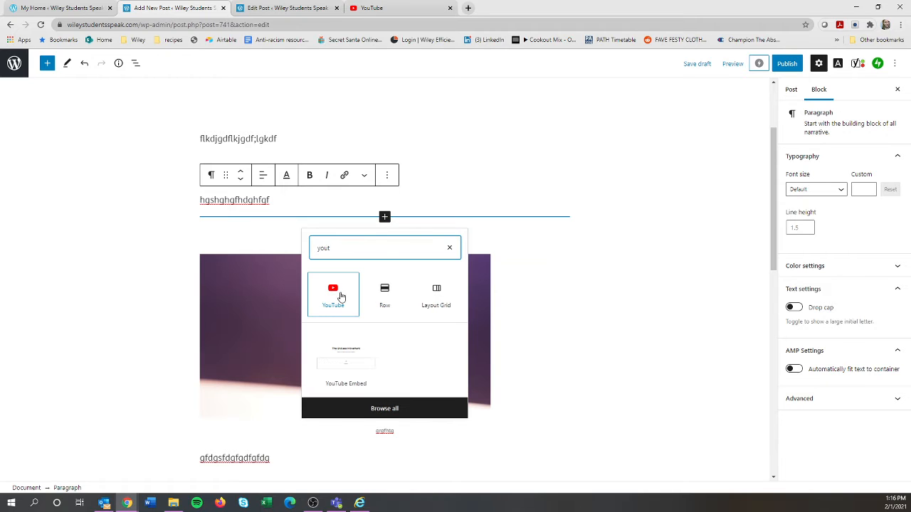
left_click(340, 296)
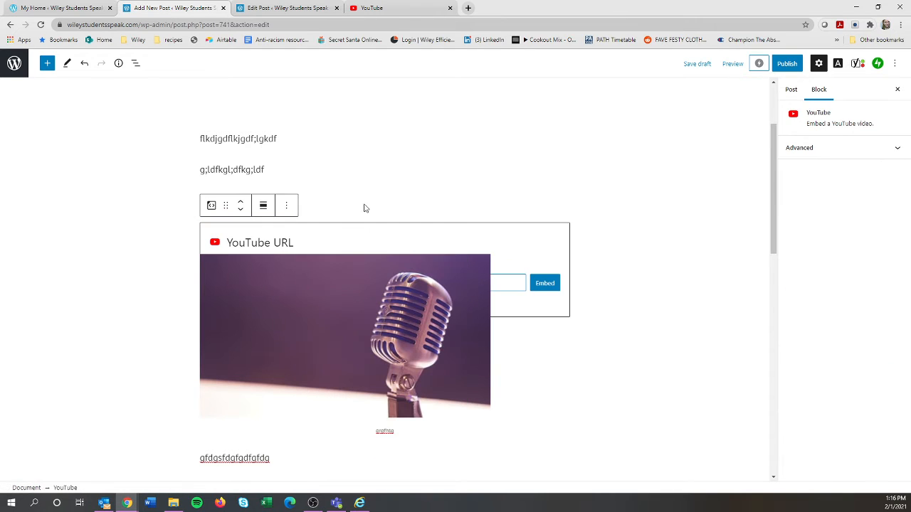
Switch to YouTube, search for "wordpress for beginners" and open the video "How To Make a WordPress Website - For Beginners"
left_click(398, 8)
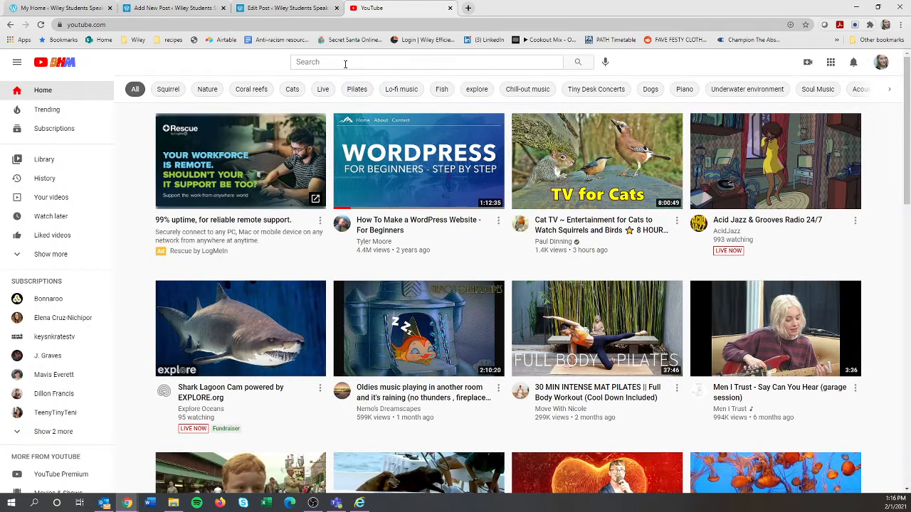
left_click(345, 64)
type("wordpress")
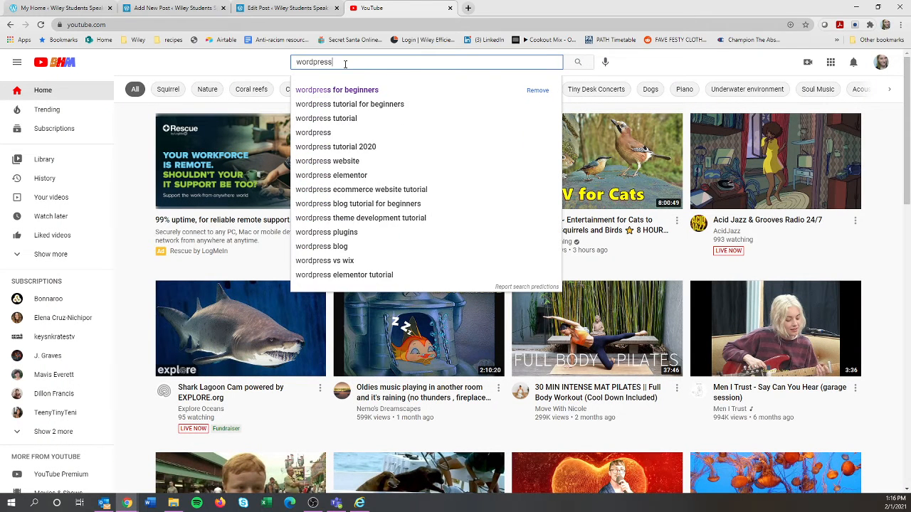
left_click(348, 90)
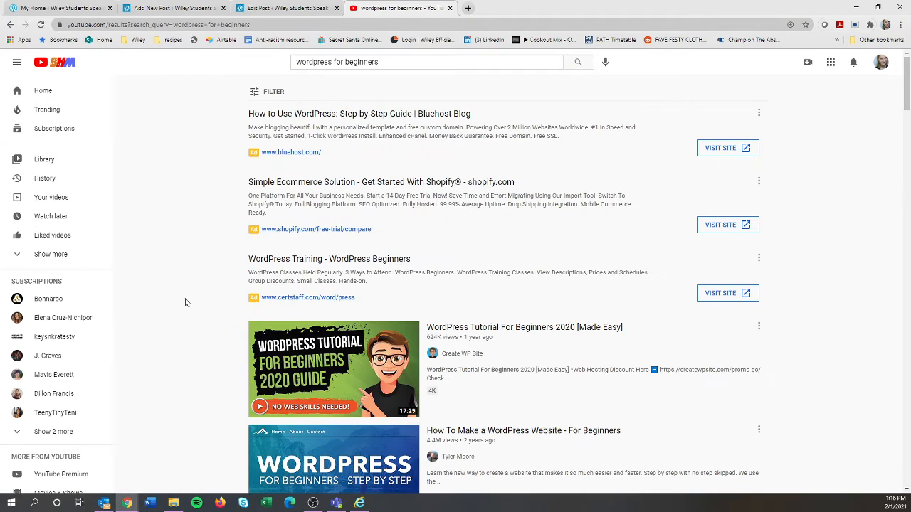
scroll(194, 305, "down", 2)
scroll(193, 304, "down", 2)
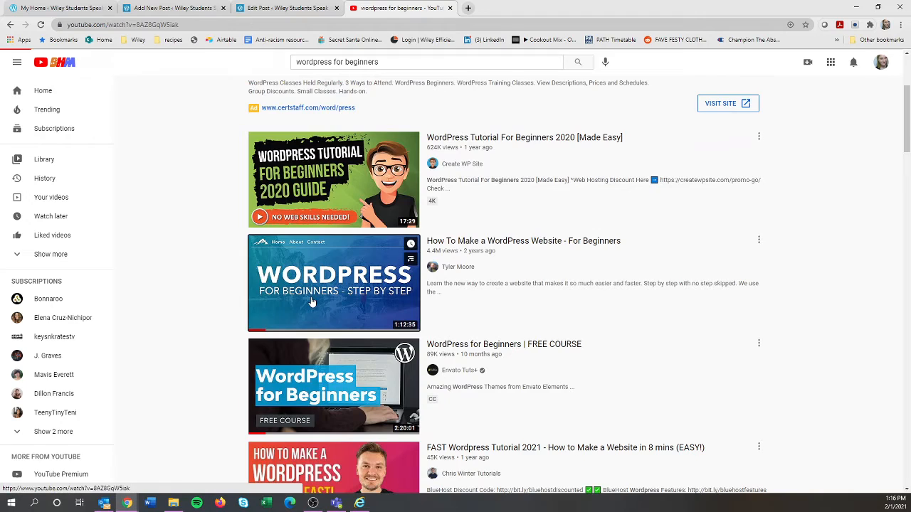
left_click(311, 301)
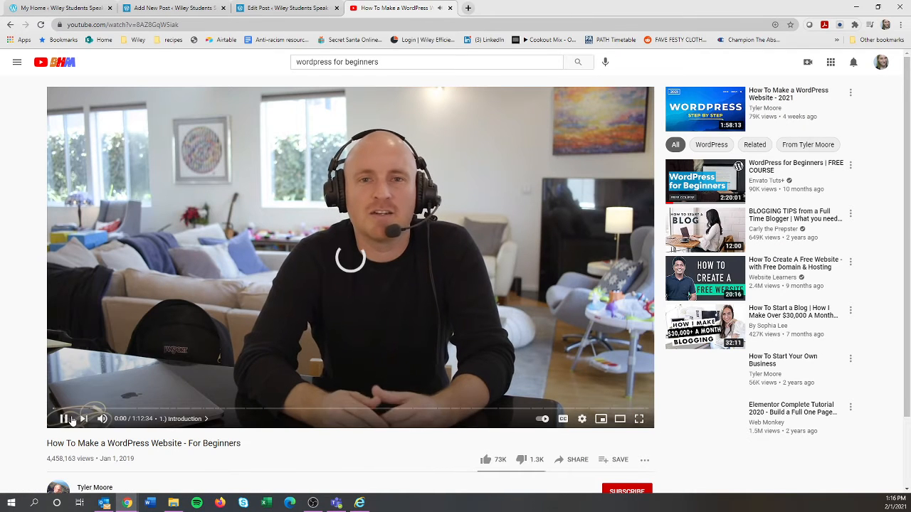
Pause the video, copy its URL and embed it in the YouTube block of the new WordPress post
left_click(94, 387)
right_click(225, 315)
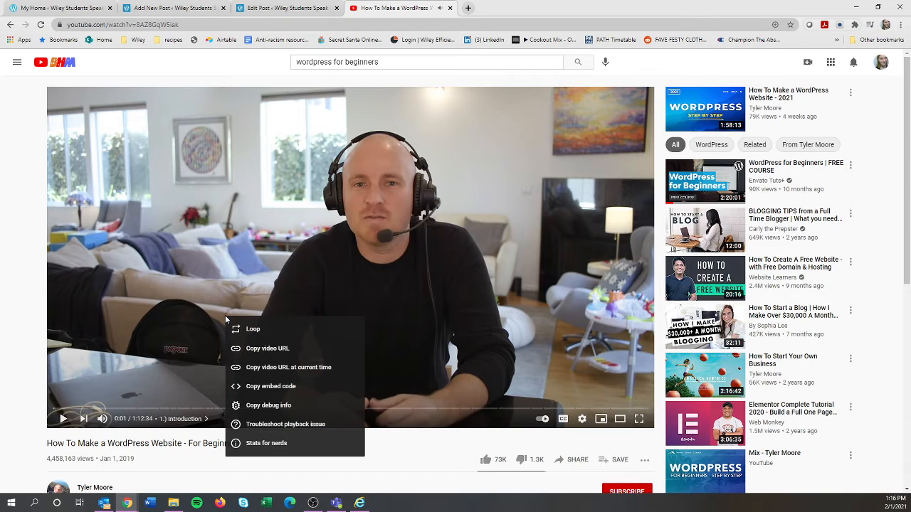
left_click(260, 350)
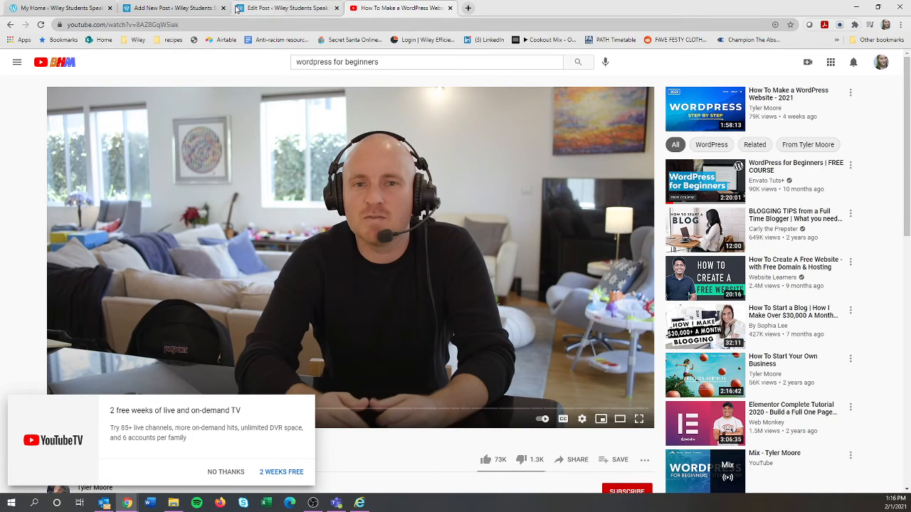
left_click(257, 8)
left_click(174, 8)
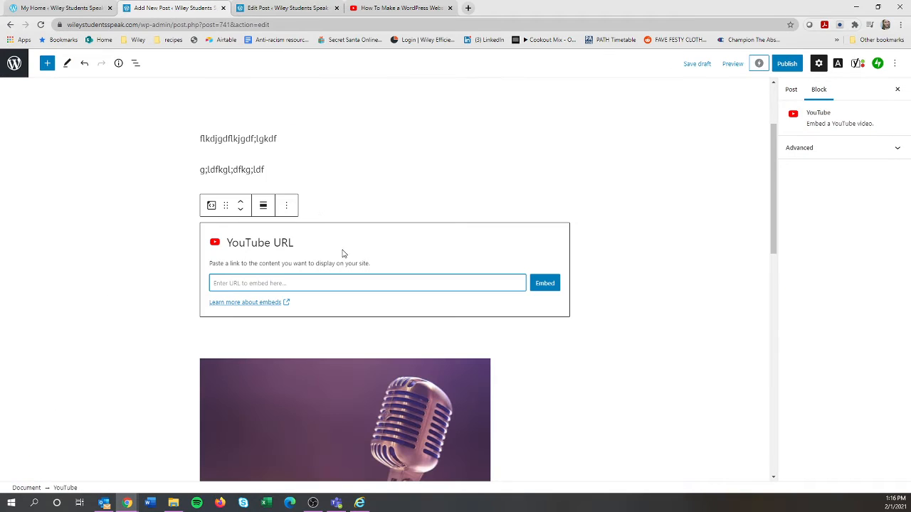
key("ctrl+v")
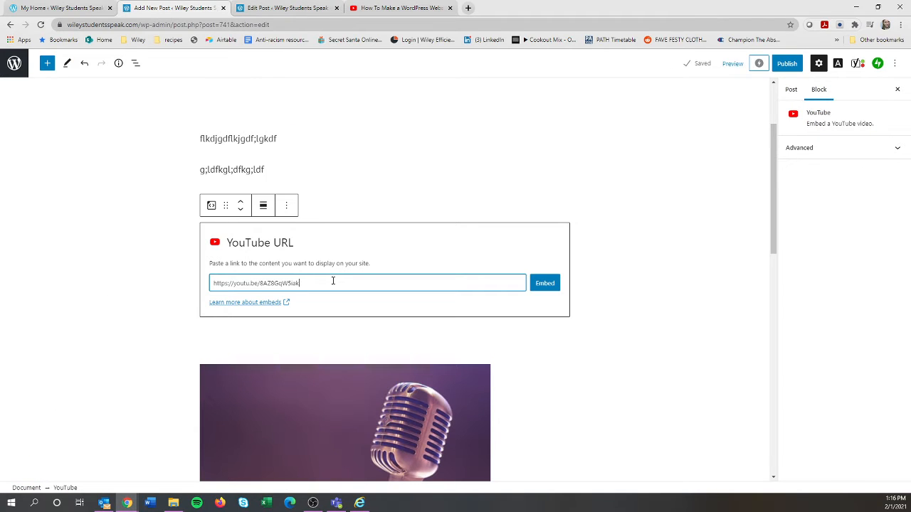
left_click(544, 283)
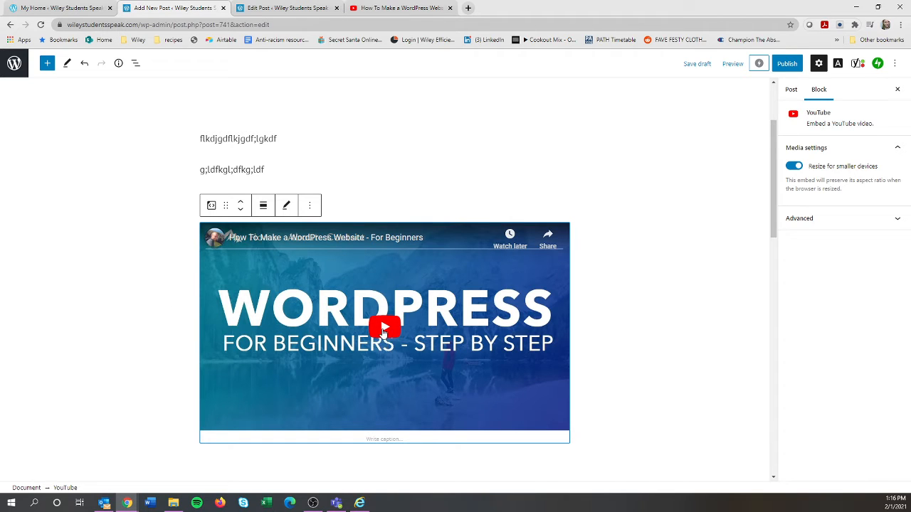
Play the embedded YouTube video briefly in the editor to test it, and pause it again
left_click(383, 327)
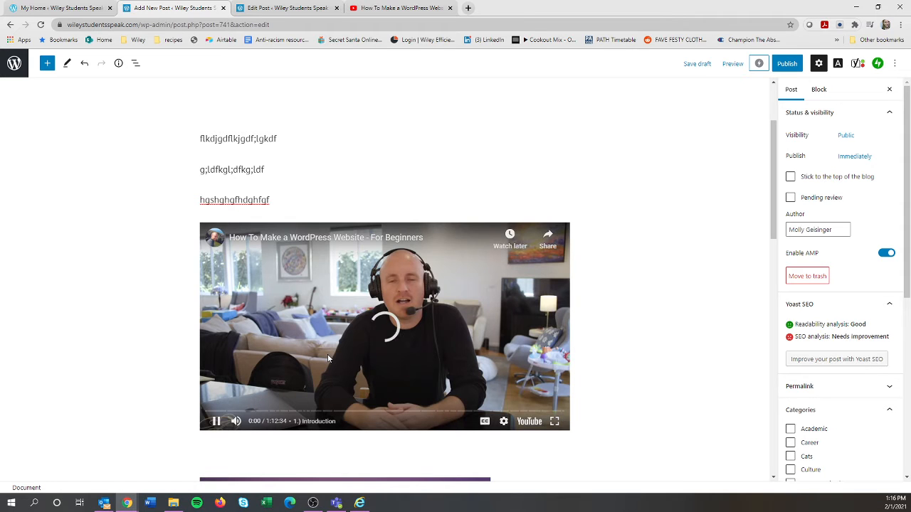
left_click(217, 424)
left_click(217, 425)
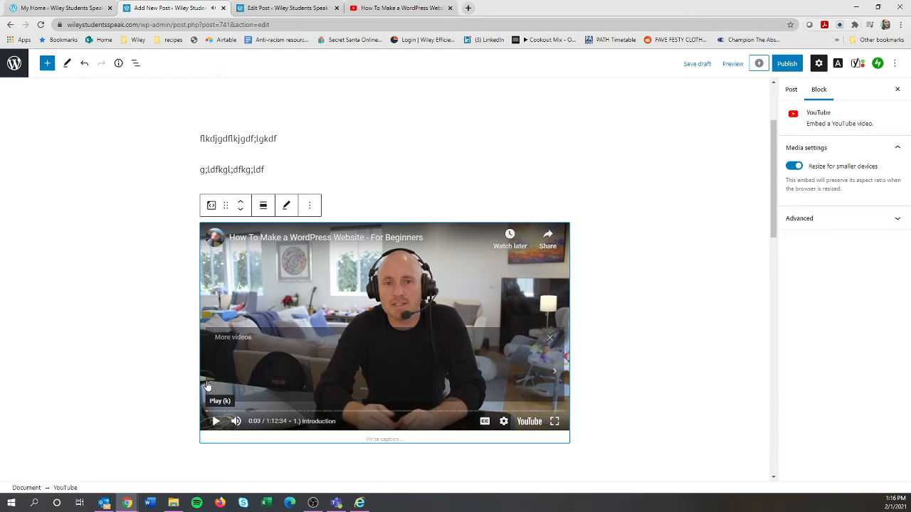
left_click(167, 342)
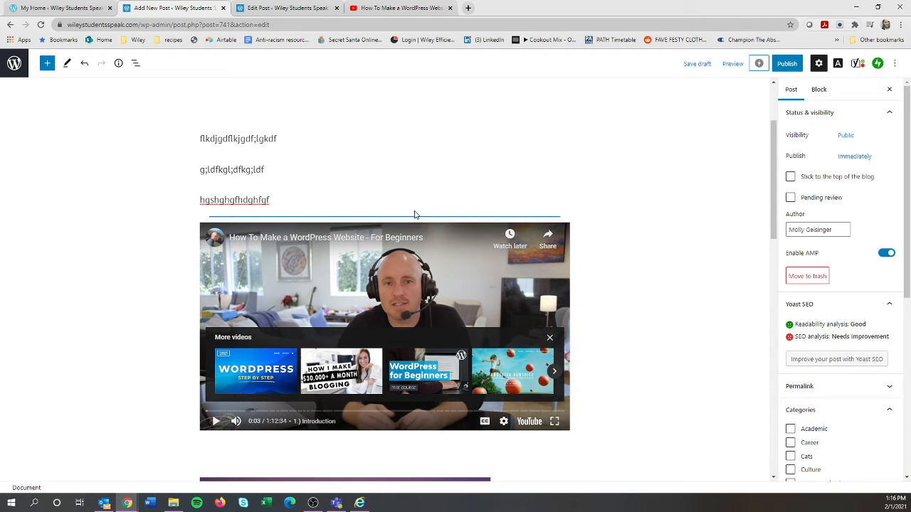
Insert a Custom HTML block directly above the embedded YouTube video
left_click(384, 217)
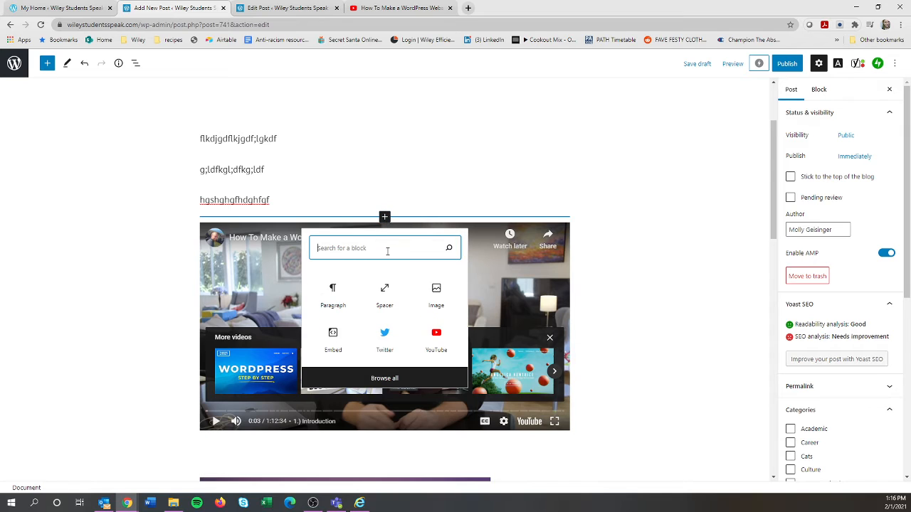
type("custom")
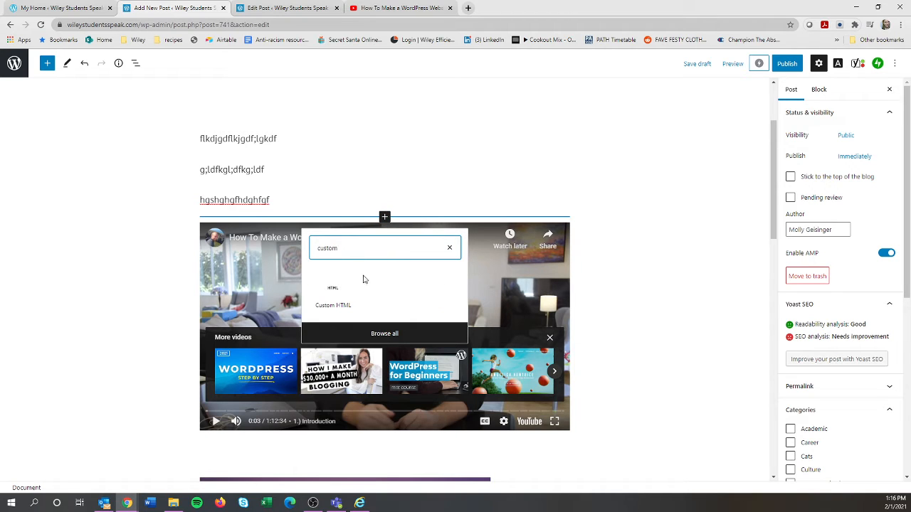
left_click(357, 296)
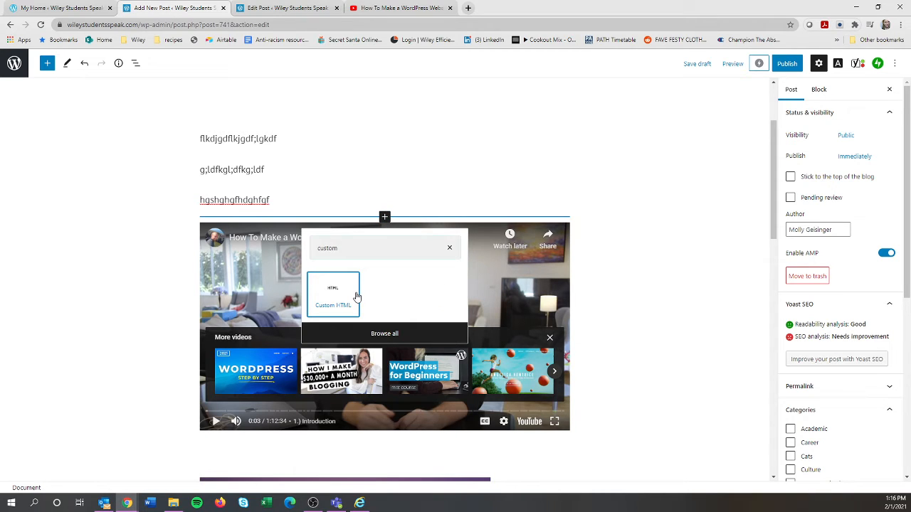
left_click(356, 296)
Copy the embed code of the same video on YouTube and paste it into the post's Custom HTML block
left_click(374, 8)
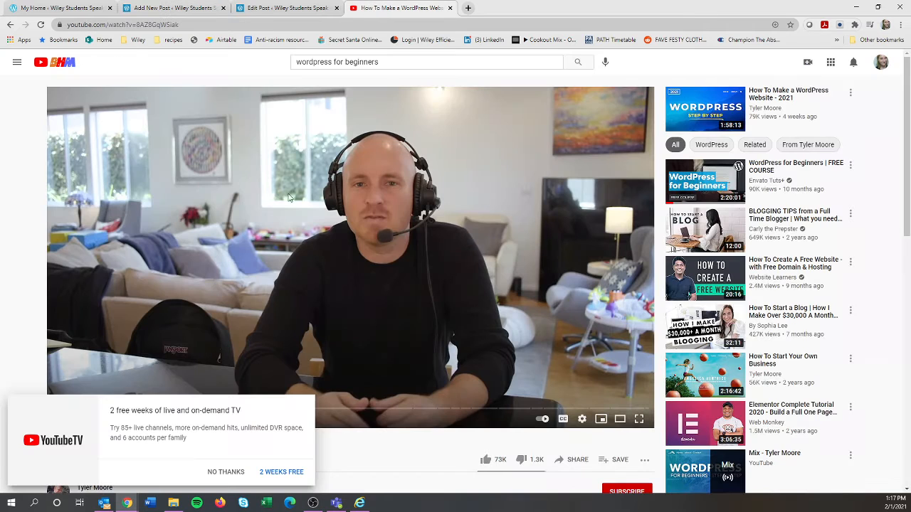
right_click(278, 215)
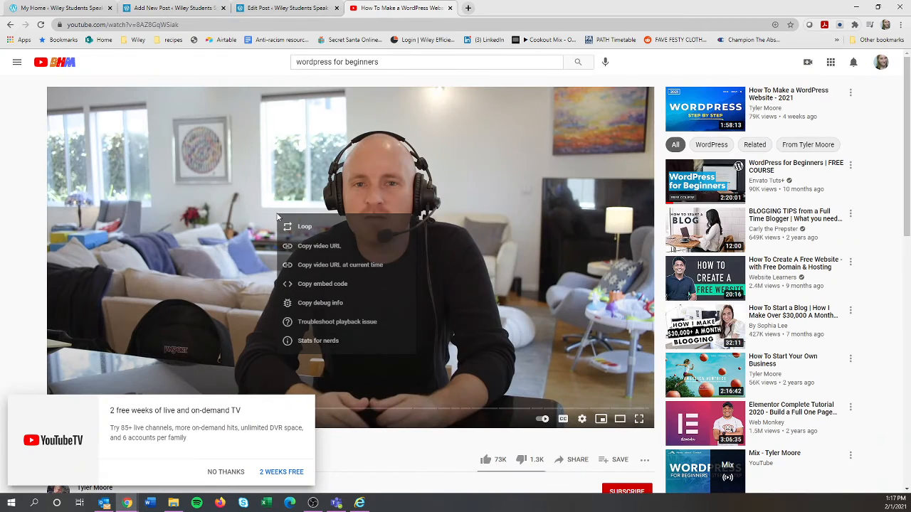
left_click(322, 285)
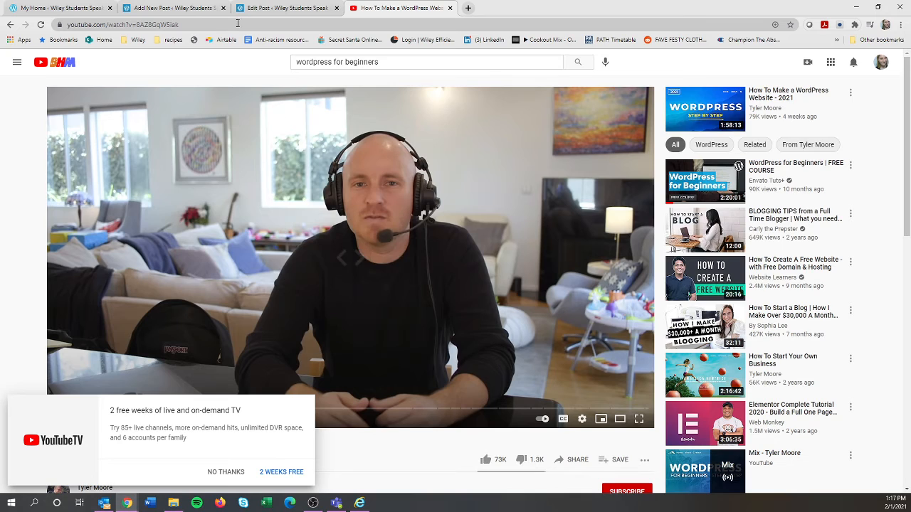
key("ctrl+shift+Tab")
key("ctrl+shift+Tab")
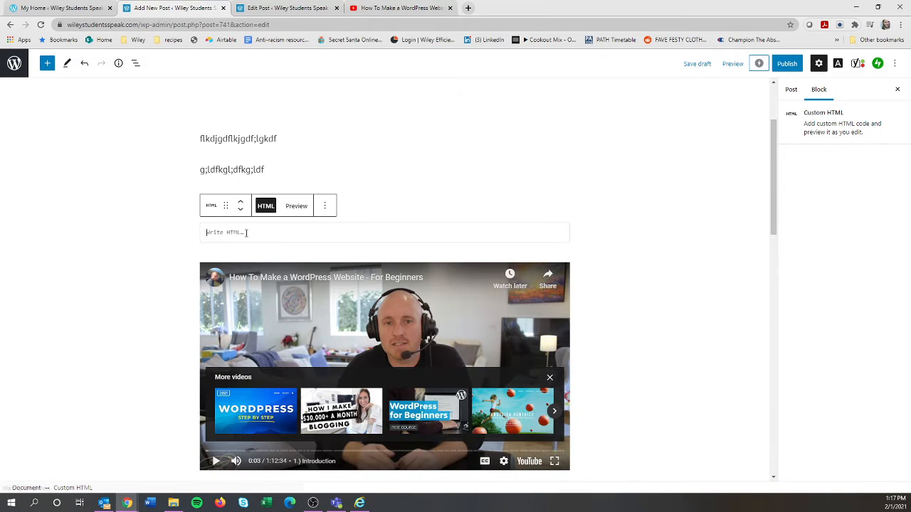
key("ctrl+v")
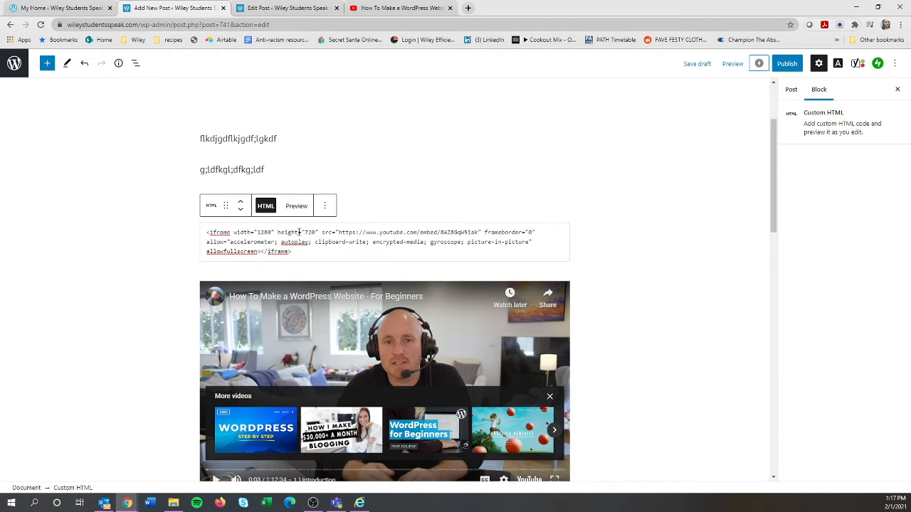
Preview the Custom HTML block and compare its video with the YouTube block below it
left_click(297, 207)
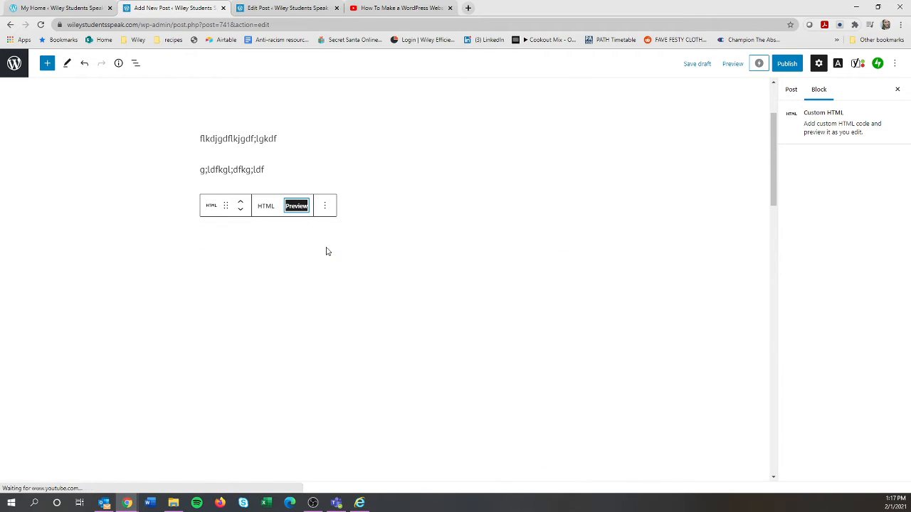
scroll(323, 266, "down", 3)
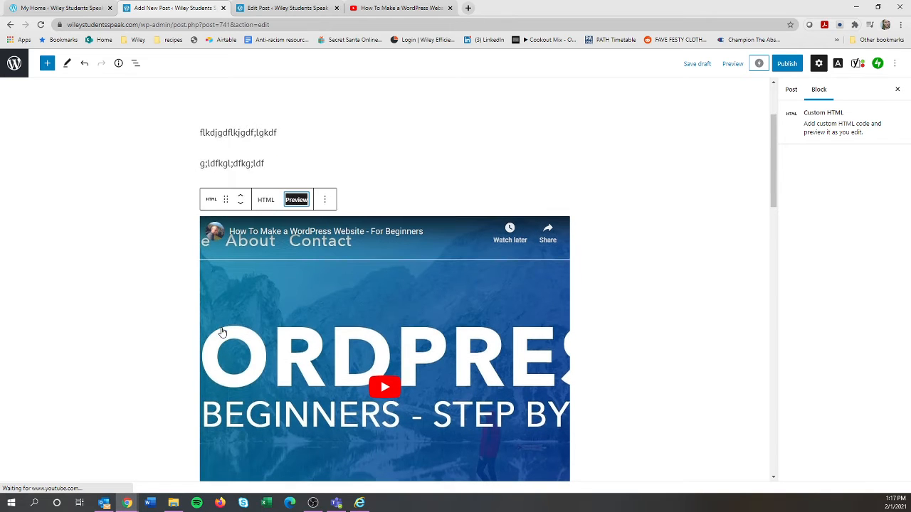
scroll(180, 320, "down", 3)
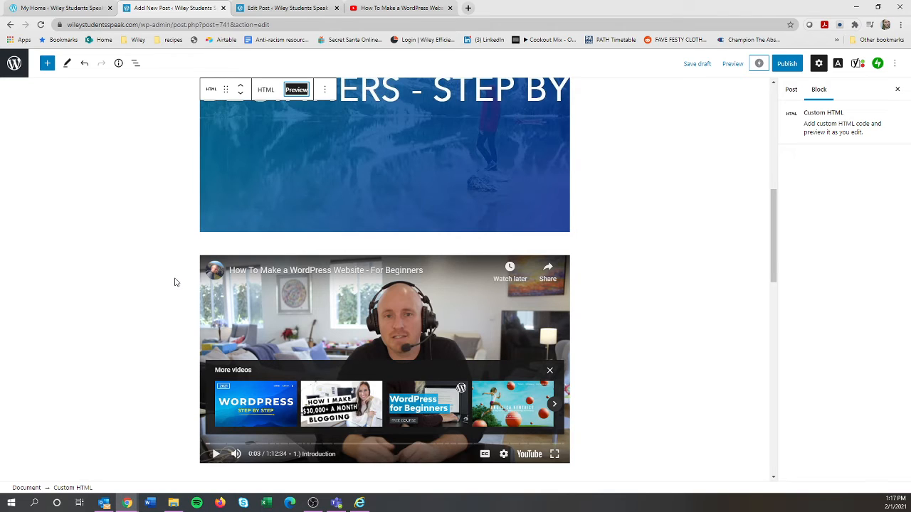
scroll(176, 283, "down", 1)
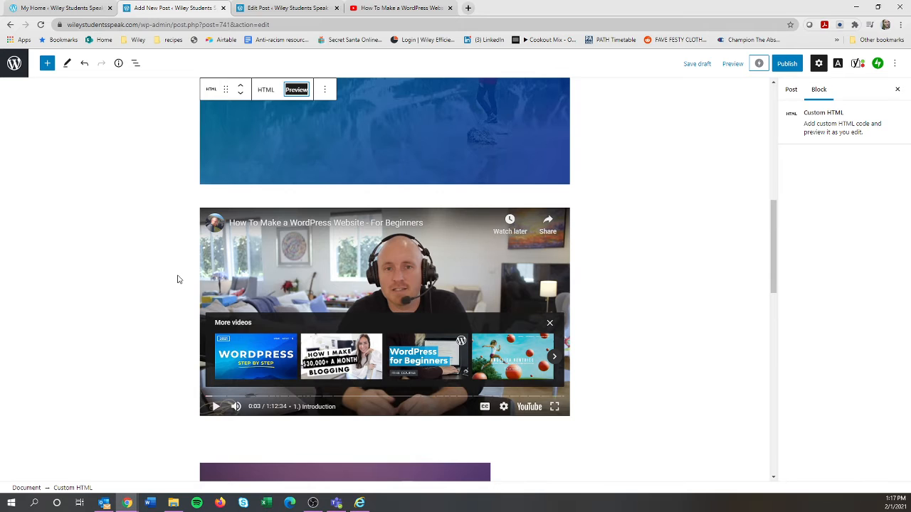
Insert a heading block between the YouTube video and the microphone image with the text "WordPress Remotely"
scroll(177, 281, "down", 3)
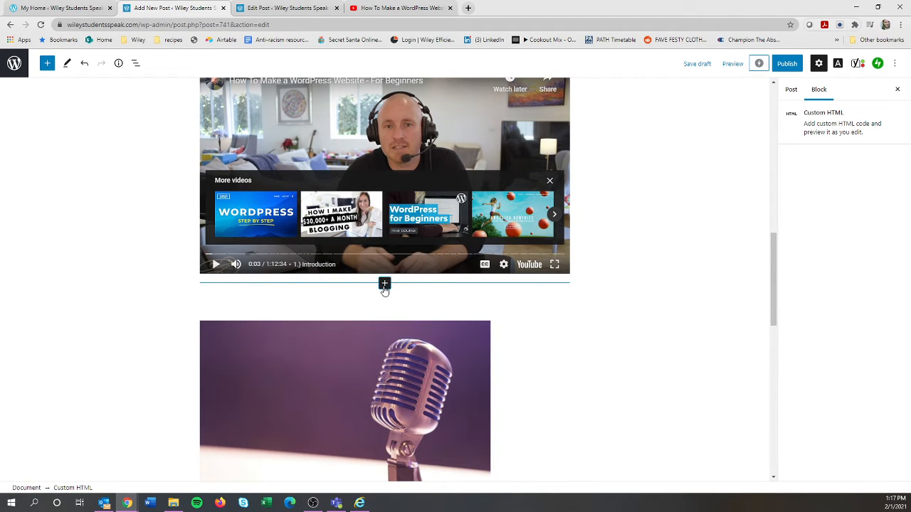
left_click(385, 283)
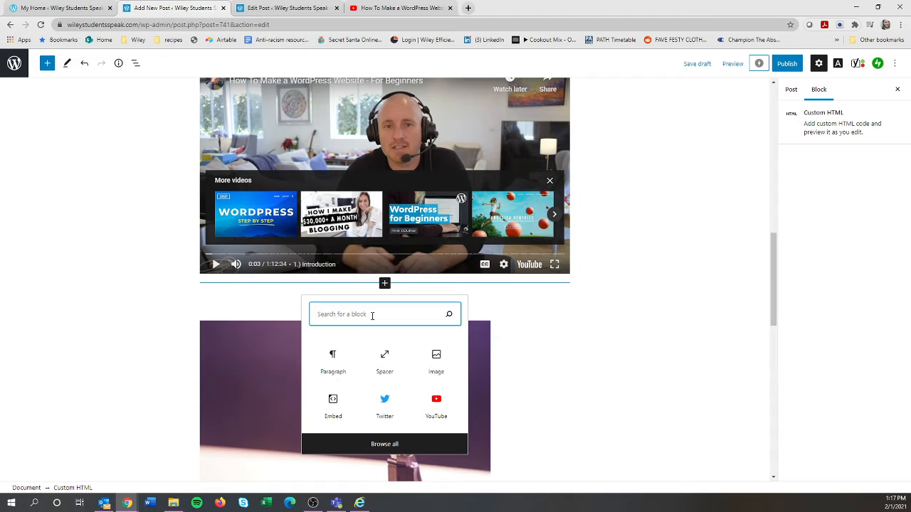
type("head")
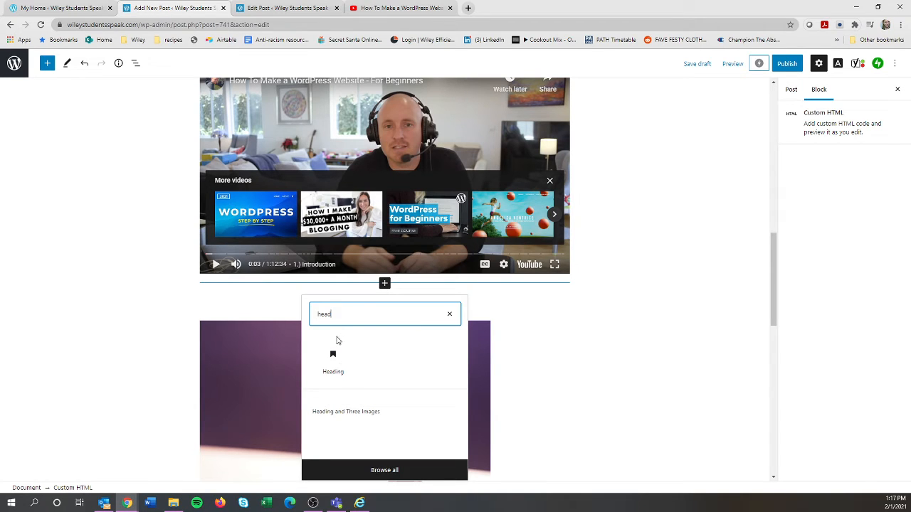
left_click(338, 342)
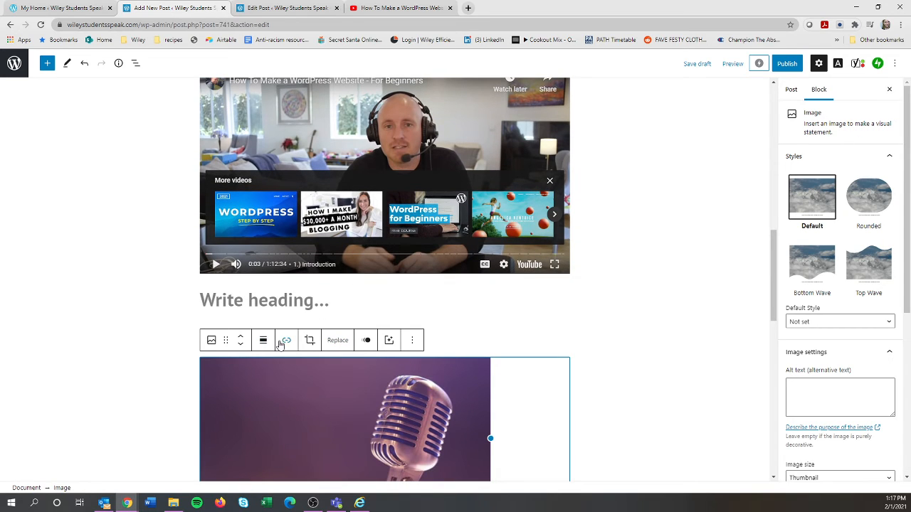
left_click(266, 300)
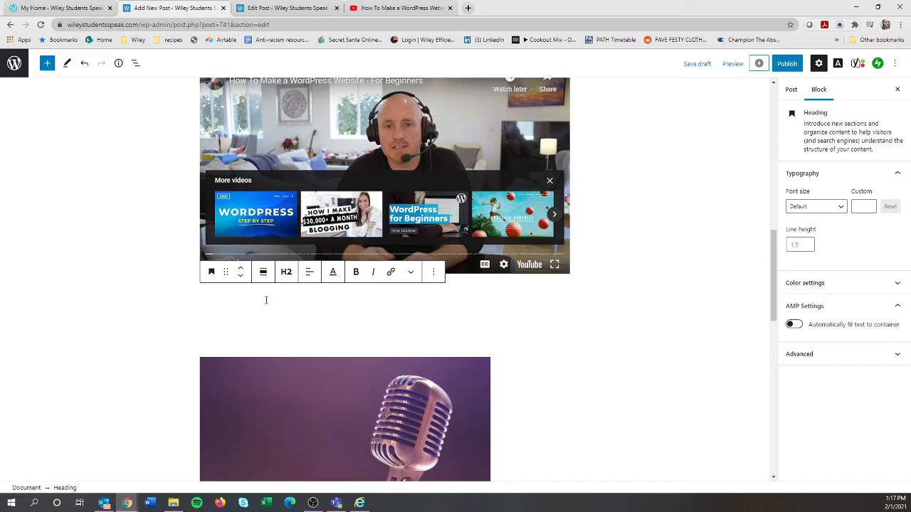
type("WordPress Remotely")
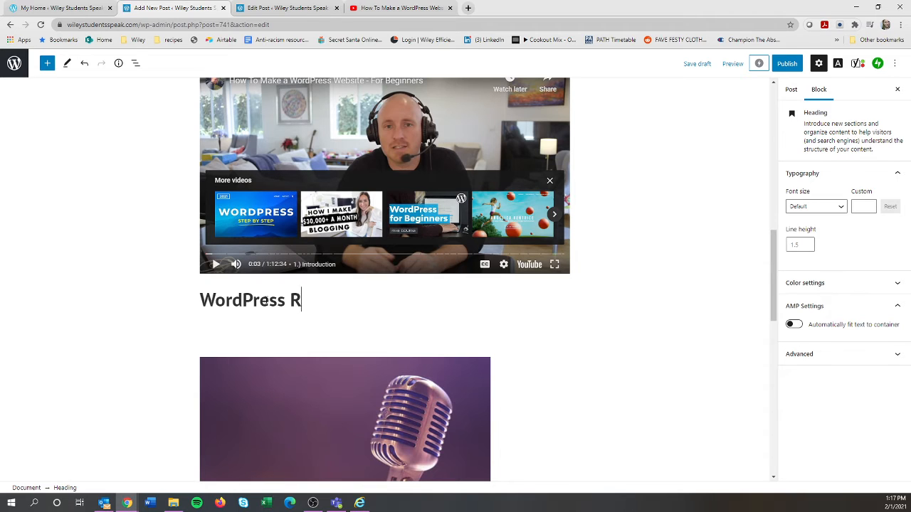
Insert a paragraph block between the spacer under the "WordPress Remotely" heading and the microphone image with the text "dfkje;lgkdf;lgfdkg"
left_click(275, 332)
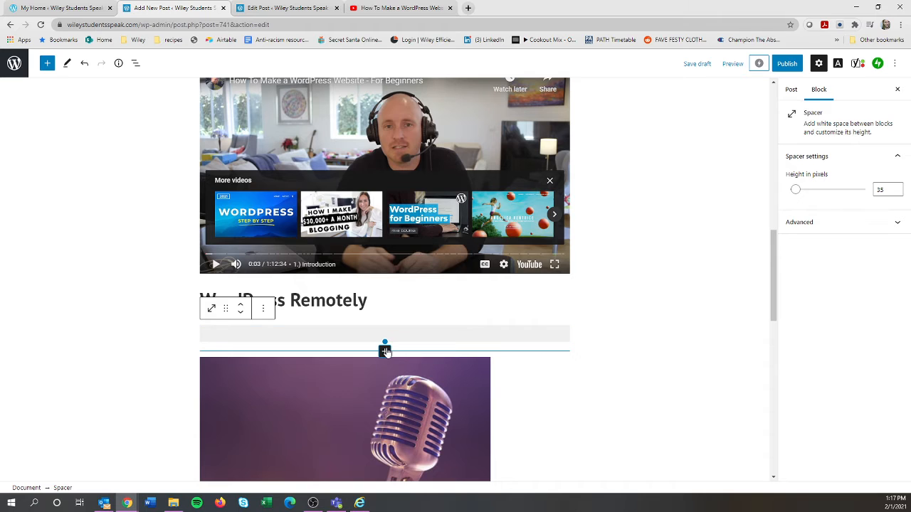
left_click(384, 351)
left_click(333, 249)
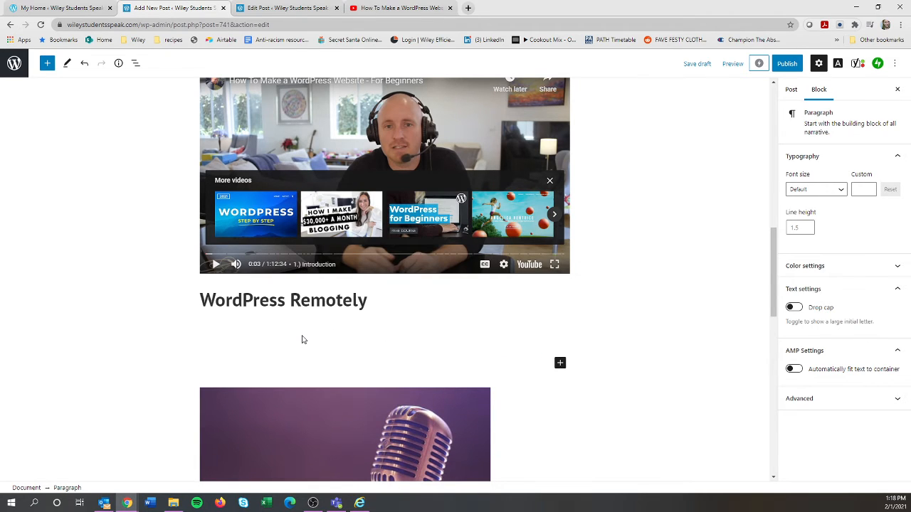
scroll(302, 339, "down", 1)
type("dfkje;lgkdf;lgfdkg")
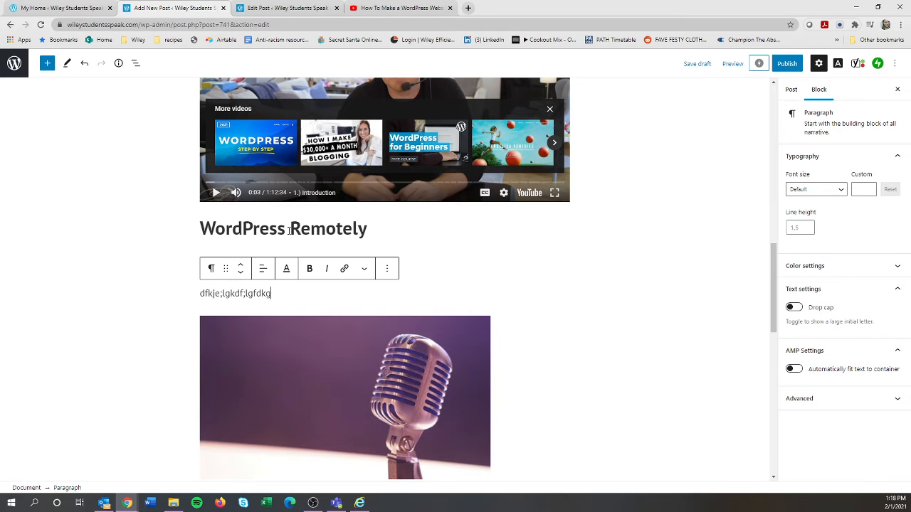
Set the post's Yoast SEO focus keyphrase to "WordPress"
scroll(192, 281, "up", 5)
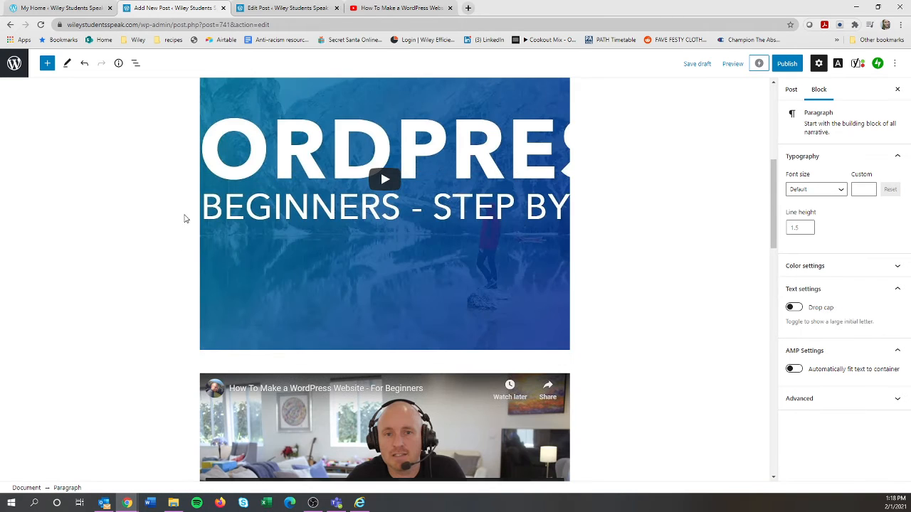
scroll(199, 254, "up", 5)
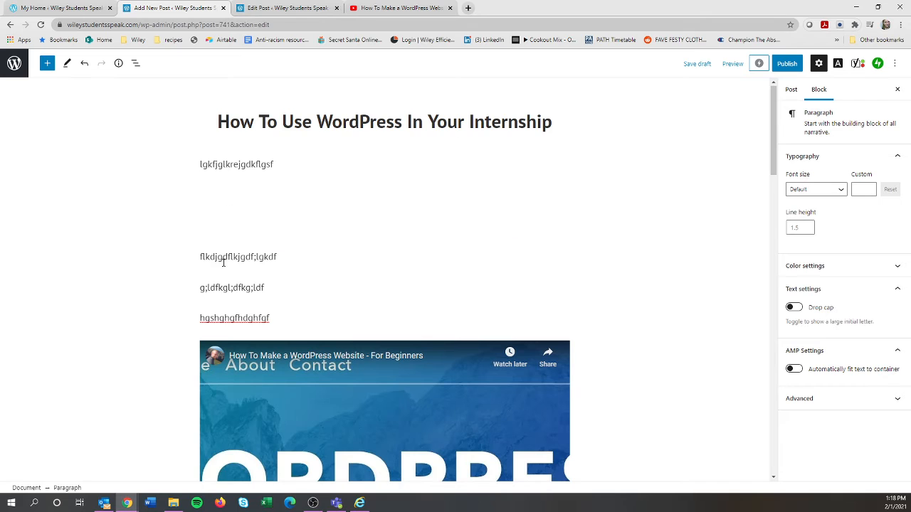
scroll(177, 306, "down", 10)
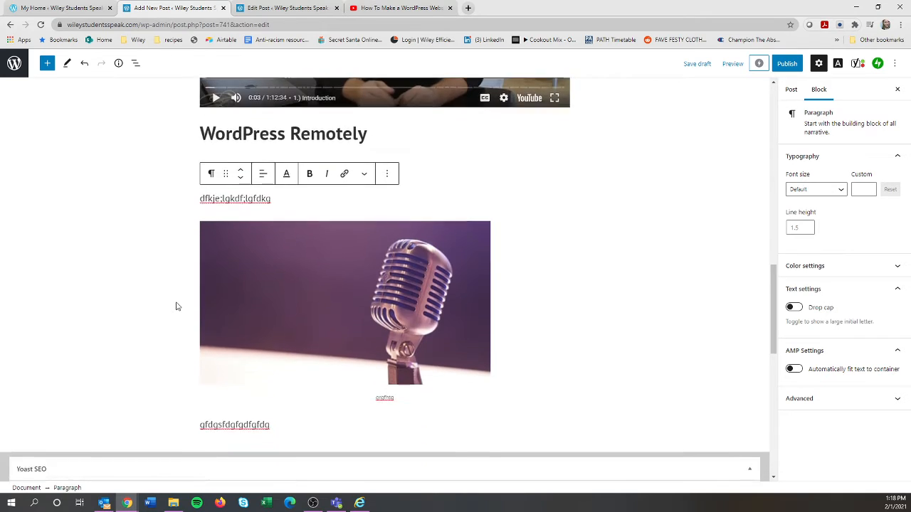
scroll(177, 307, "down", 3)
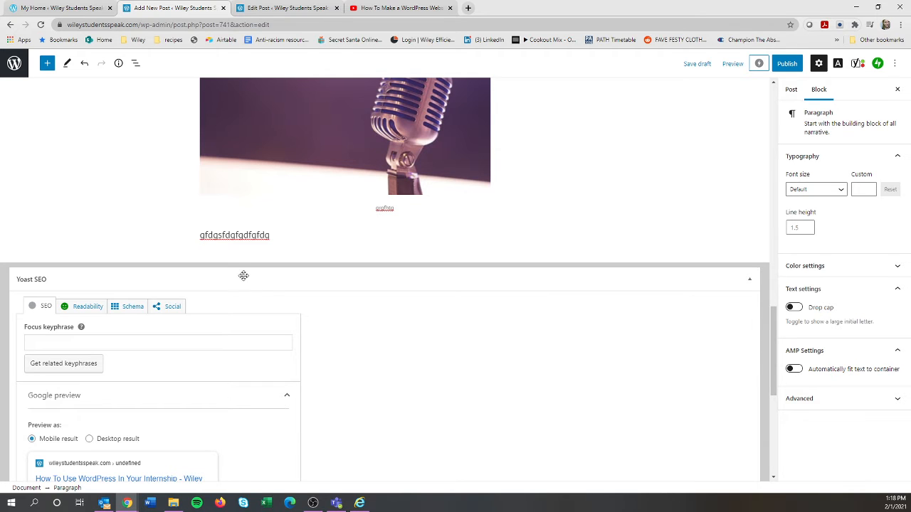
scroll(339, 315, "down", 1)
scroll(339, 314, "down", 1)
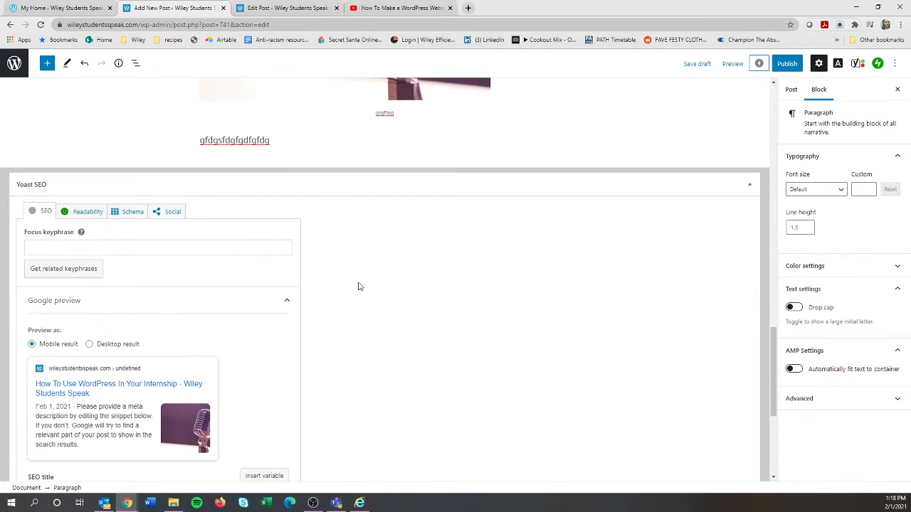
left_click(160, 249)
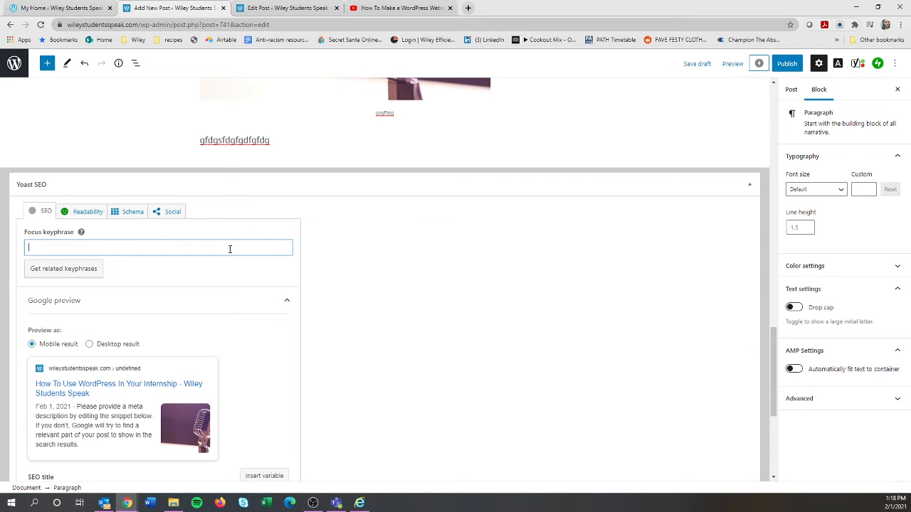
type("WordPress")
Set the Yoast meta description to "WordPress is a great tool to help users in a professional environment dfje;lfkd;lfkd ;lkg;lerkg;lrek kg;lr ekgr;le"
scroll(360, 311, "down", 1)
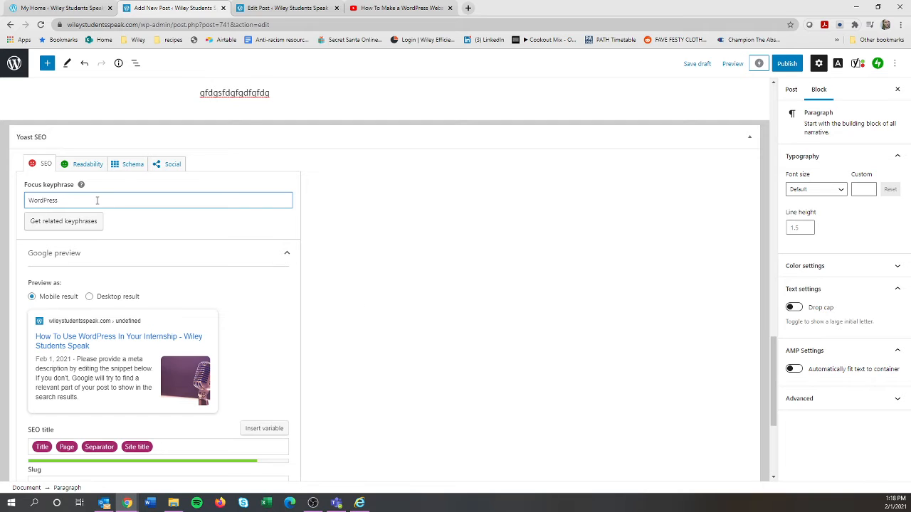
scroll(333, 314, "down", 2)
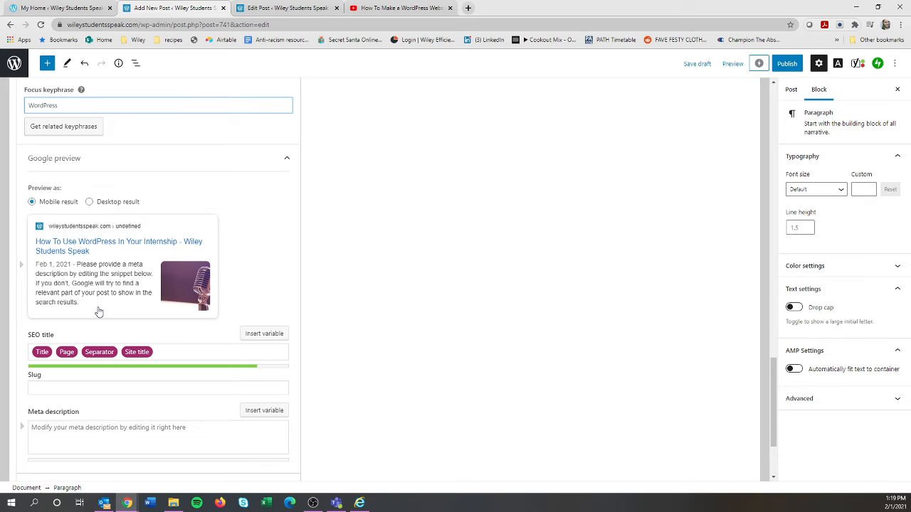
left_click(117, 438)
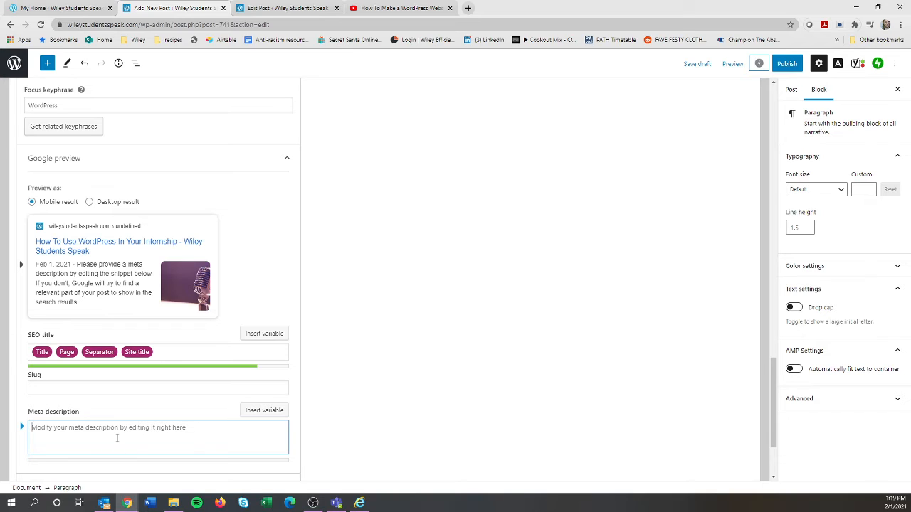
type("WordPre")
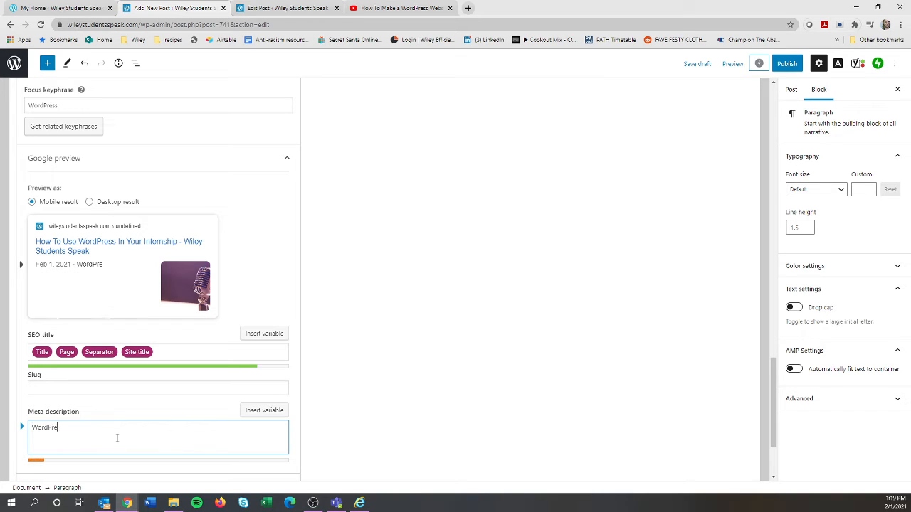
type("ss is a great tool to help u")
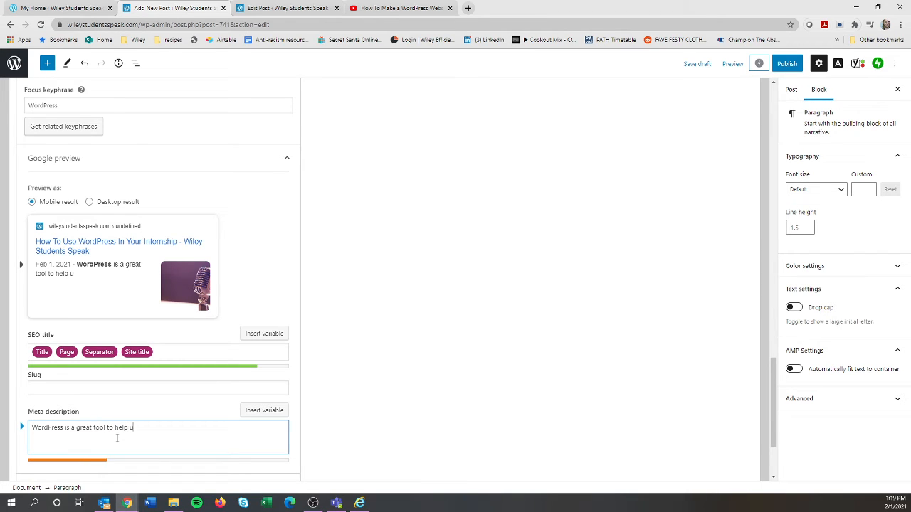
type("sers in a  professional environment")
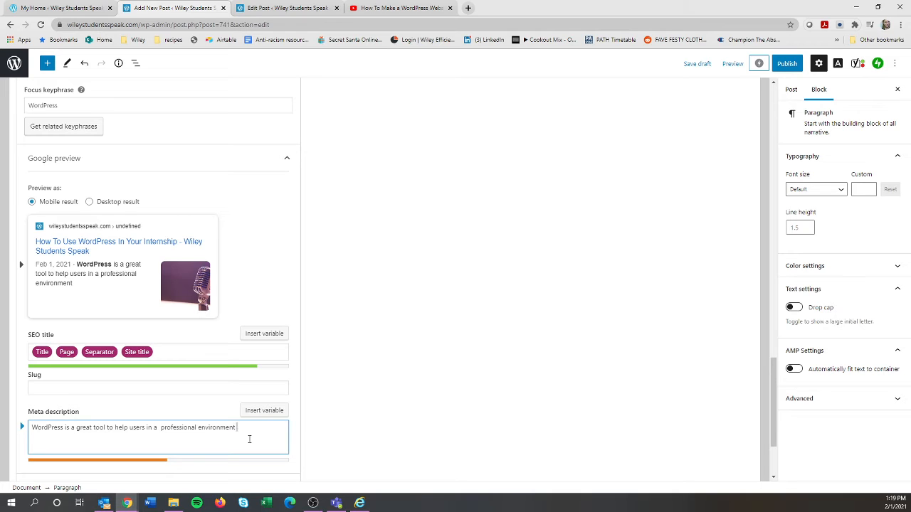
type("dfje;lfkd;lfkd ;lkg;lerkg;lrek")
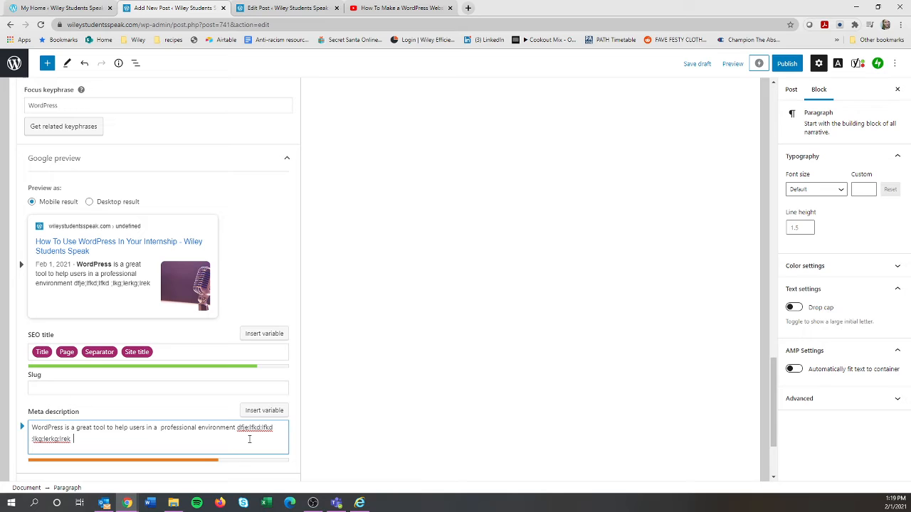
type("  kg;lr ekgr;le")
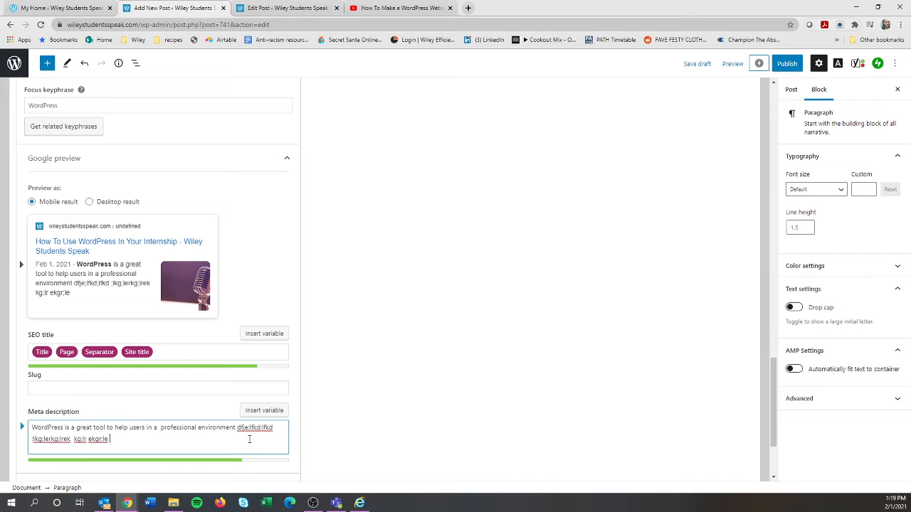
Try extending the meta description with "fgekrl;fk er;l ;kreg;lrak e we;klf ;wle" and remove that extra text again
type("fgekrl;fk er;l ;kreg;lrak e")
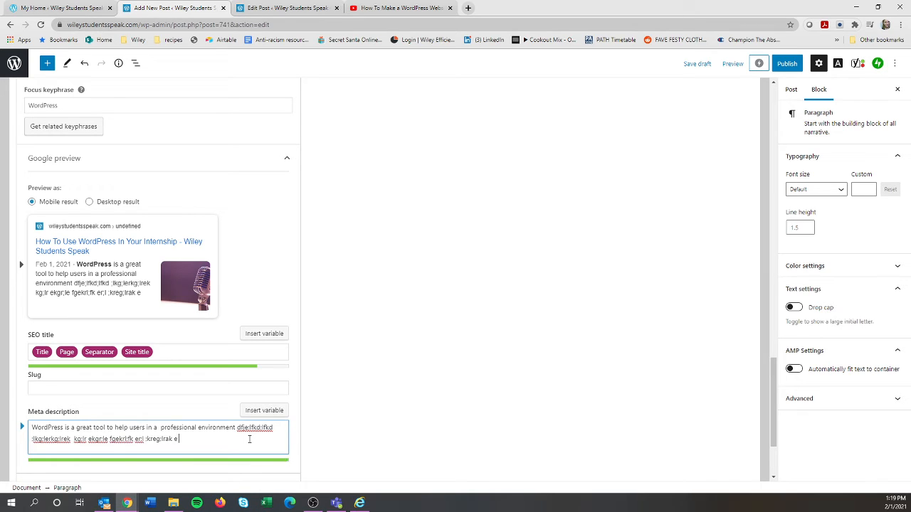
type(" we;klf ;wle")
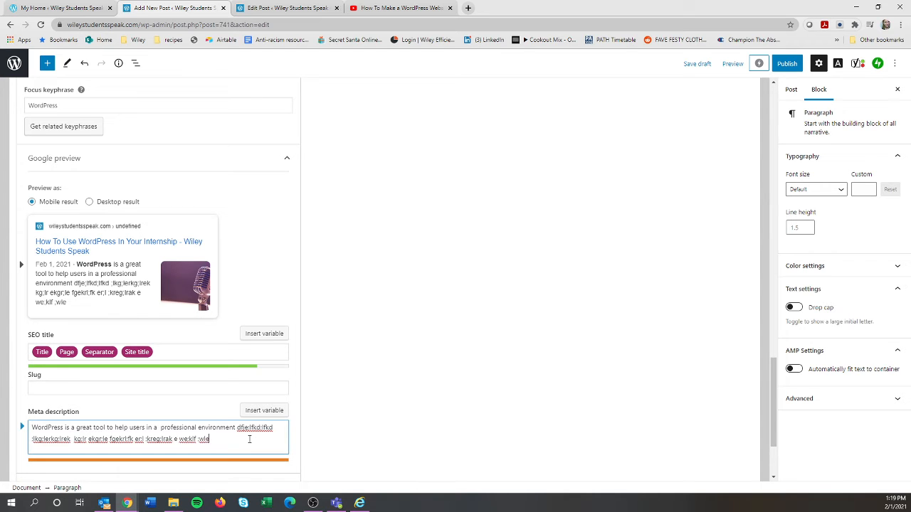
scroll(357, 397, "down", 3)
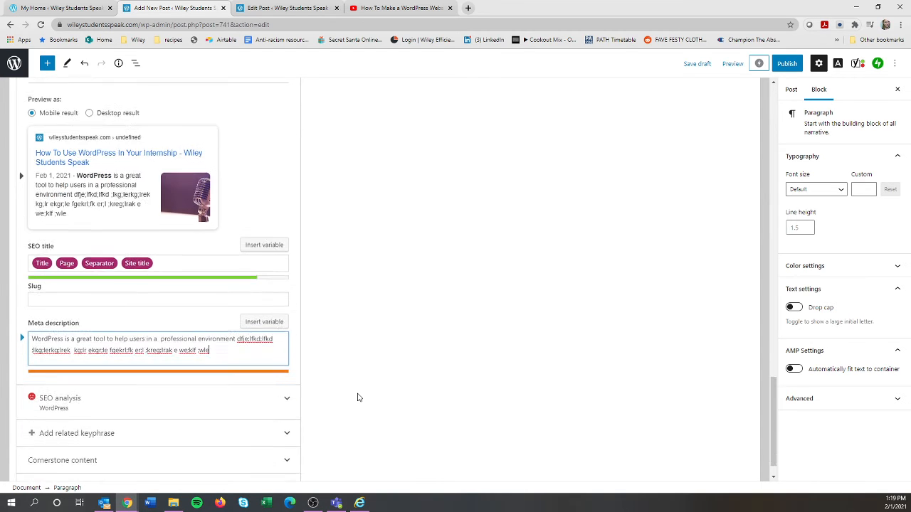
left_click_drag(210, 345, 109, 347)
key("BackSpace")
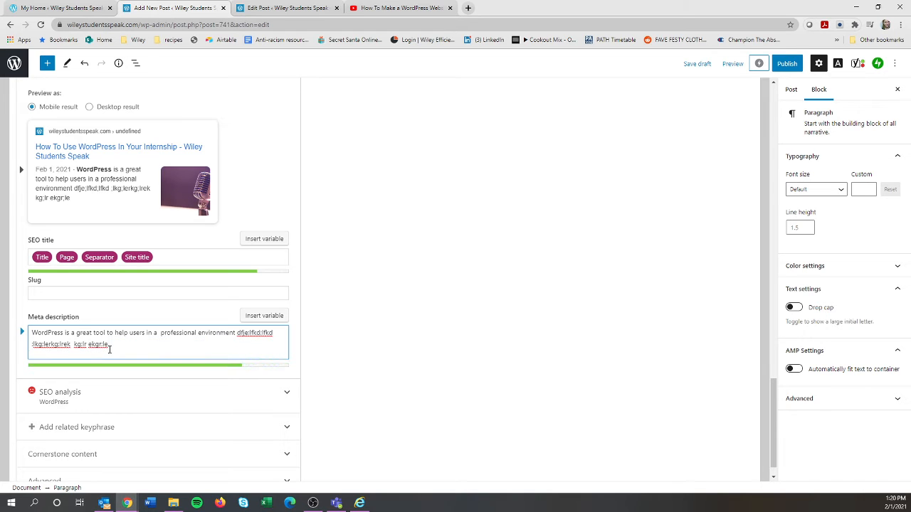
Expand the Yoast SEO analysis and review its problems, improvements and good results
scroll(331, 366, "down", 1)
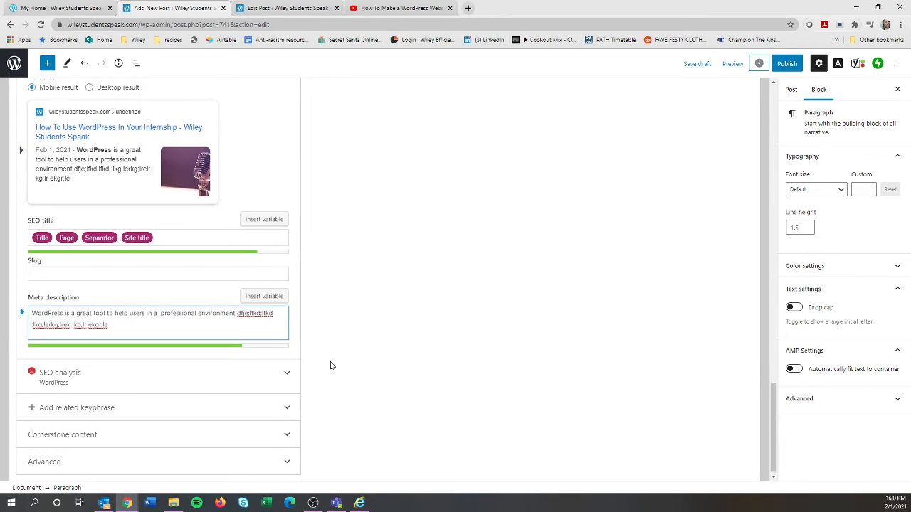
left_click(277, 366)
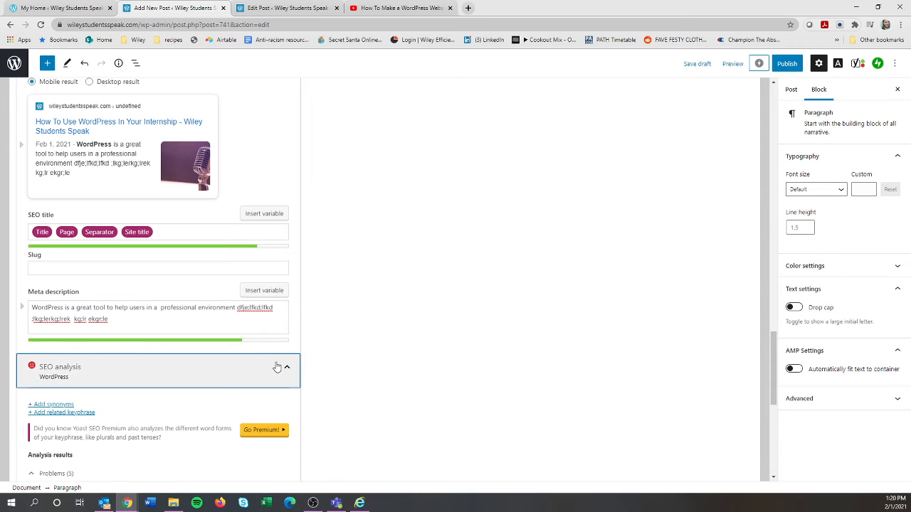
scroll(377, 371, "down", 2)
scroll(380, 362, "down", 3)
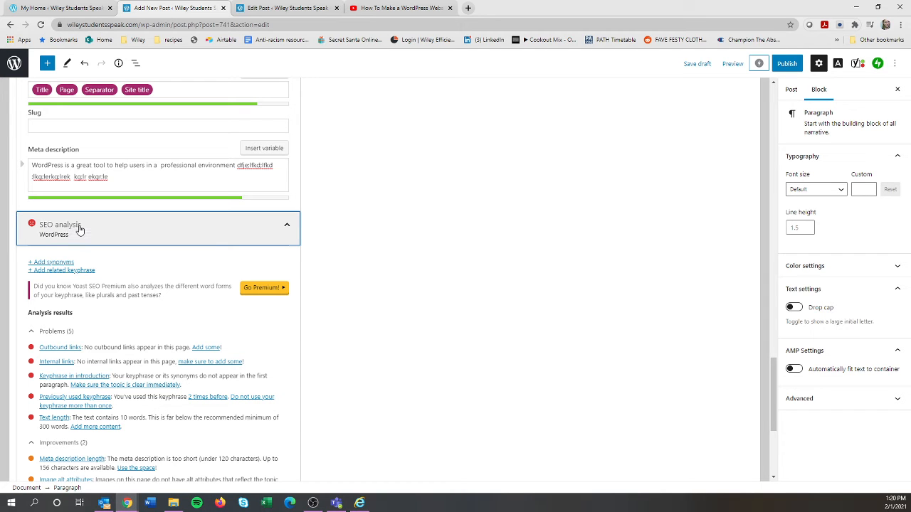
scroll(362, 319, "down", 1)
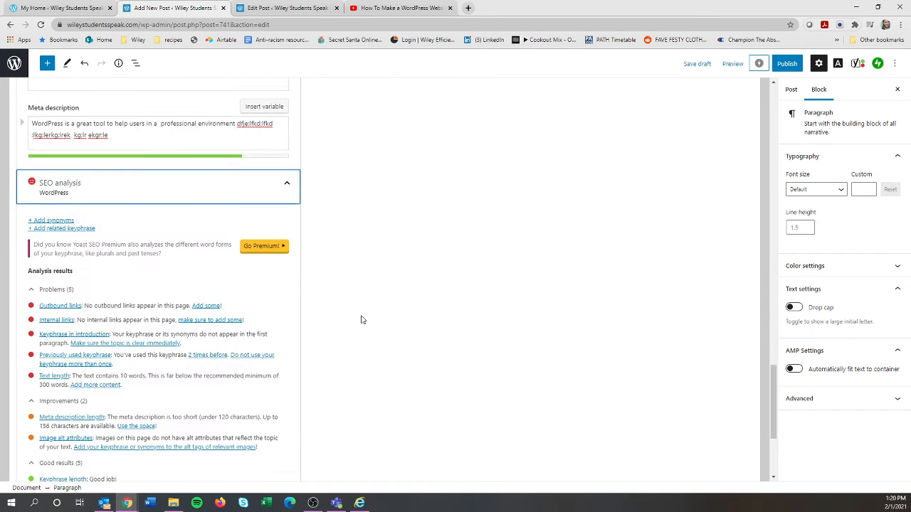
scroll(361, 320, "down", 1)
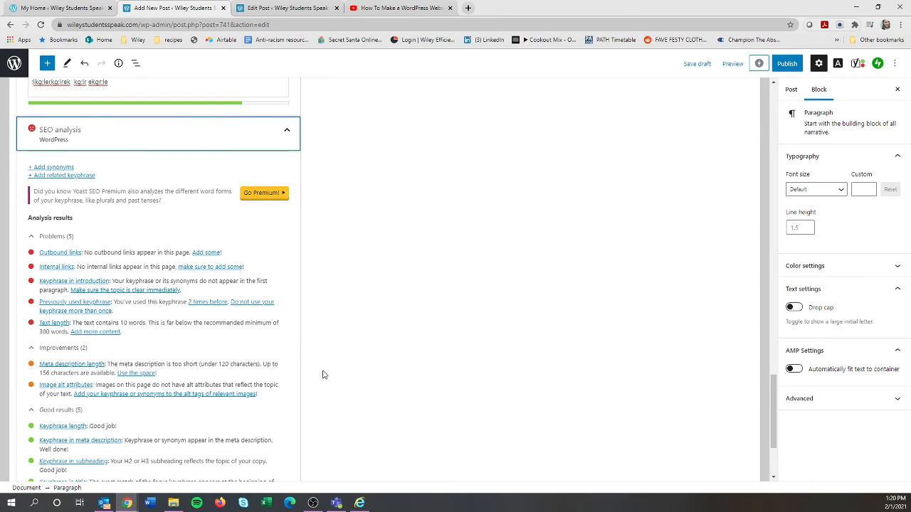
scroll(325, 375, "down", 1)
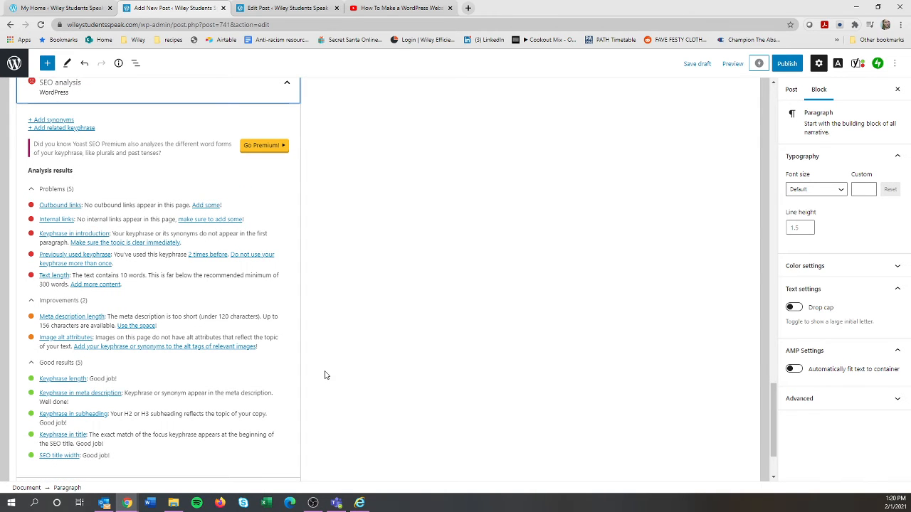
Open the post's Yoast readability analysis and check its results against the post content
scroll(325, 375, "up", 10)
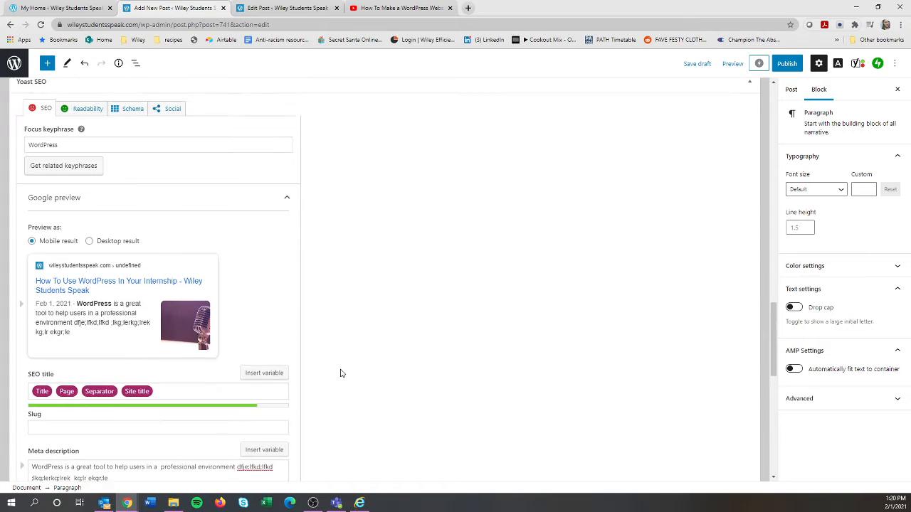
scroll(341, 374, "up", 2)
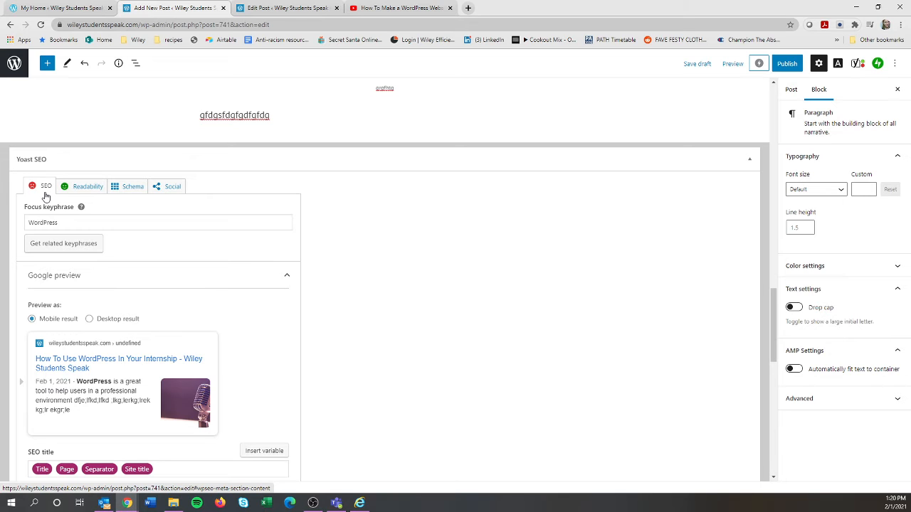
left_click(77, 192)
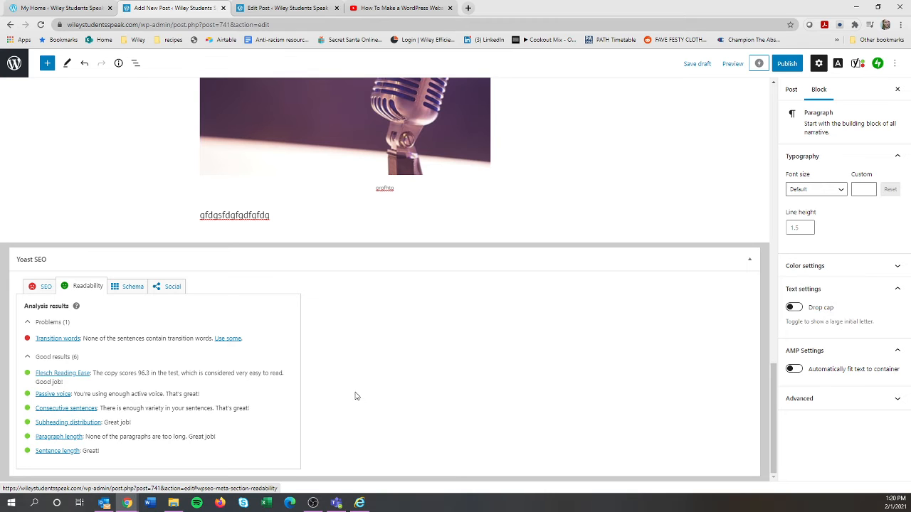
scroll(384, 409, "up", 2)
scroll(185, 213, "up", 5)
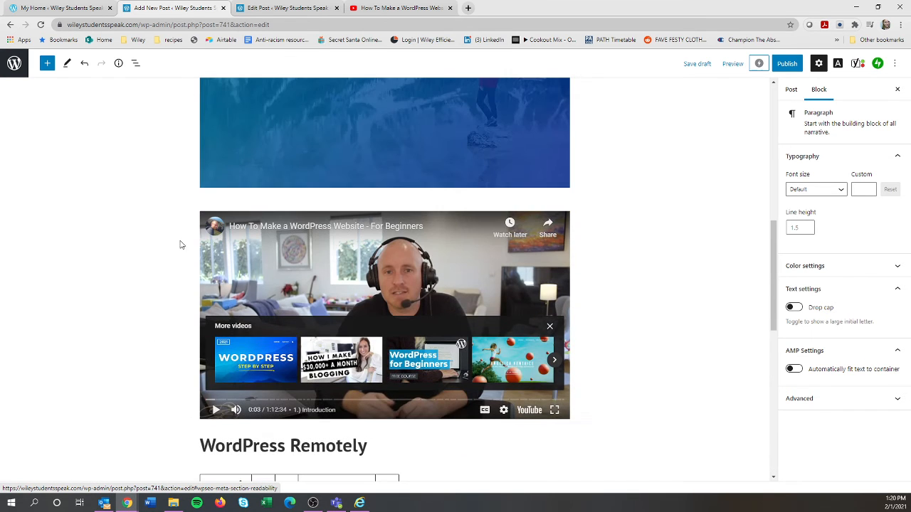
scroll(164, 298, "down", 7)
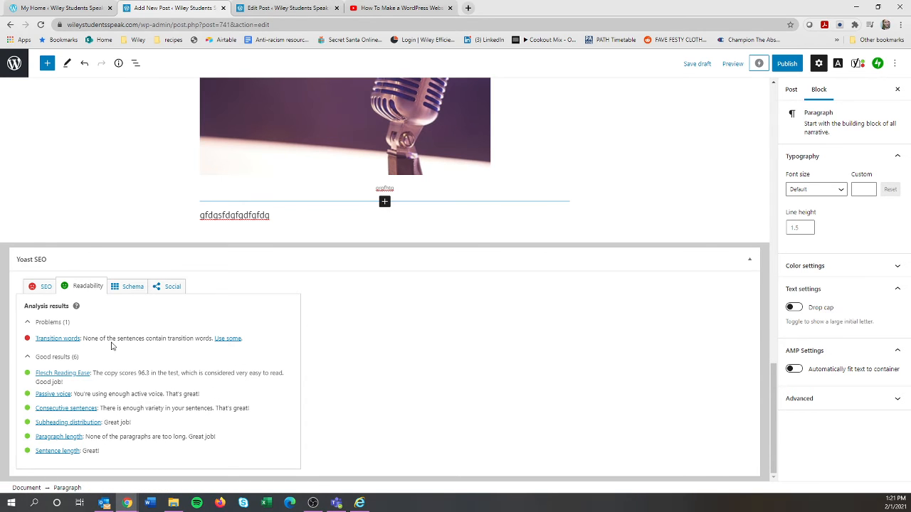
Switch to the other post open for editing and compare its text with its Yoast readability results
left_click(253, 12)
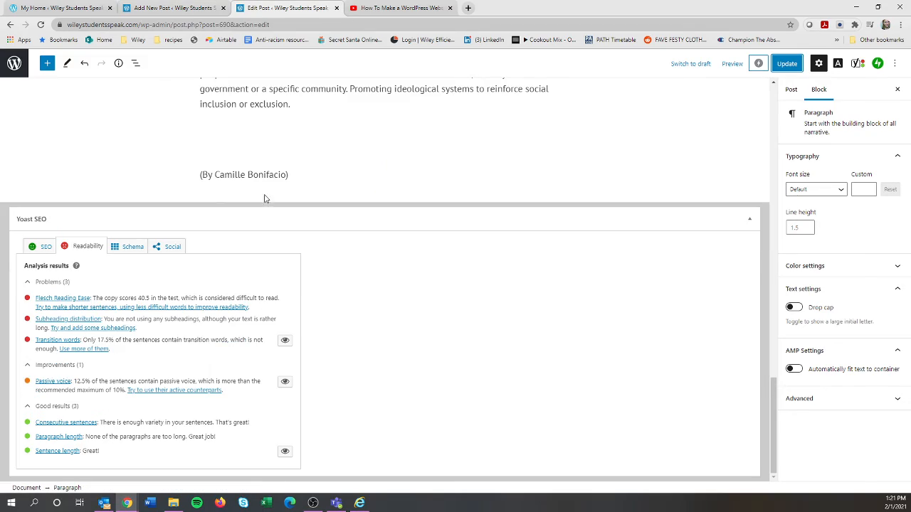
scroll(361, 287, "up", 10)
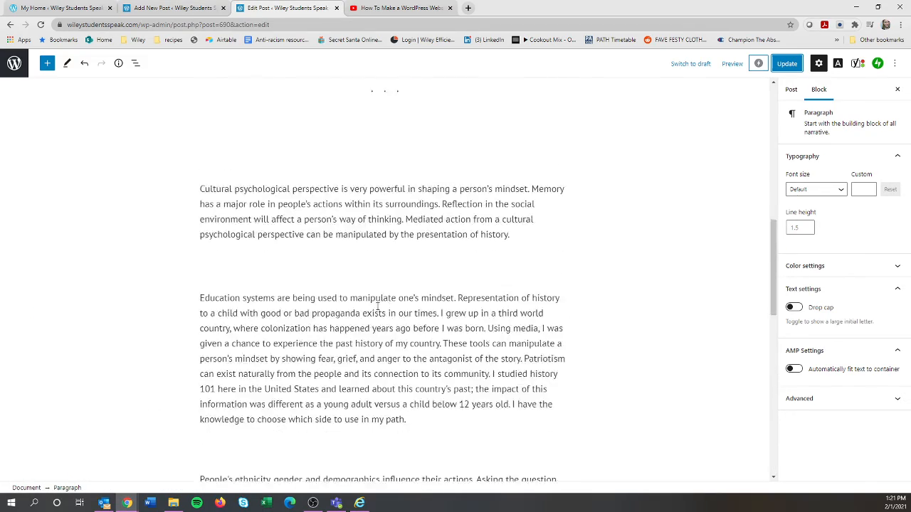
scroll(377, 307, "down", 10)
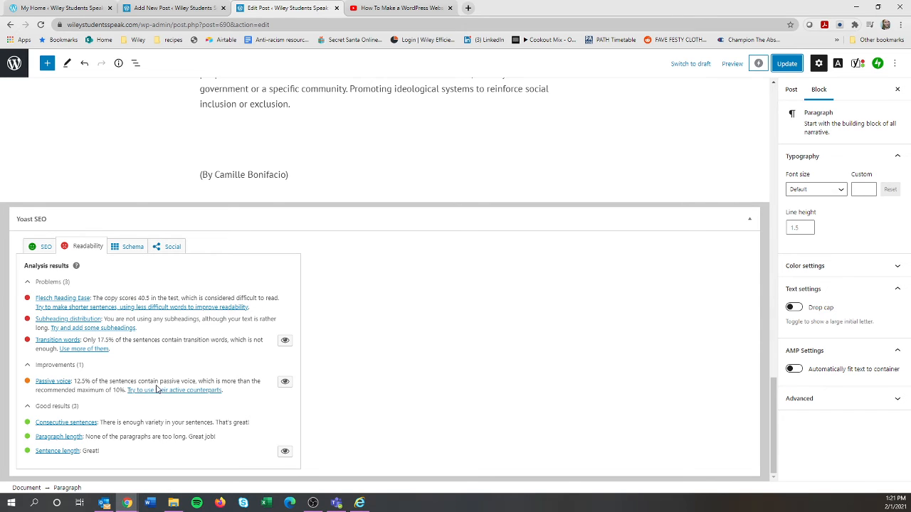
Highlight the post's passive voice sentences from the Yoast readability results and examine them in the text
left_click(284, 383)
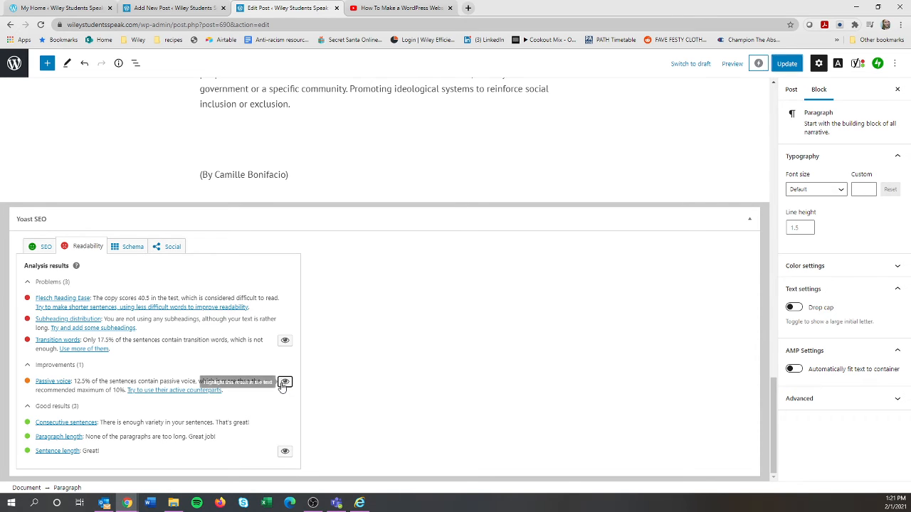
scroll(429, 403, "up", 6)
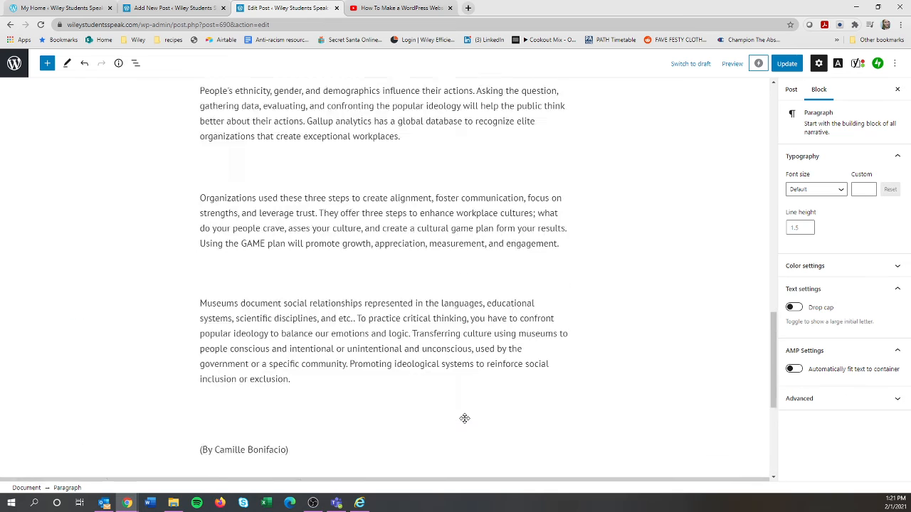
scroll(464, 418, "up", 3)
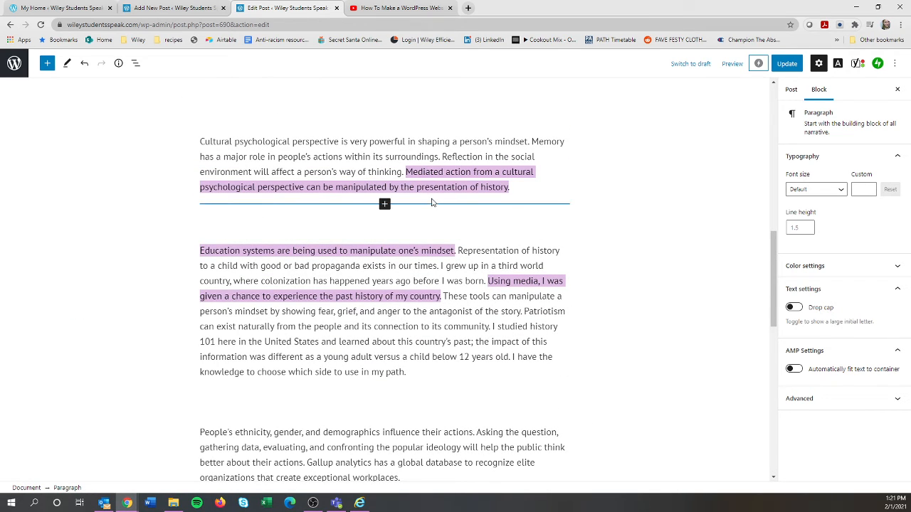
scroll(431, 203, "down", 8)
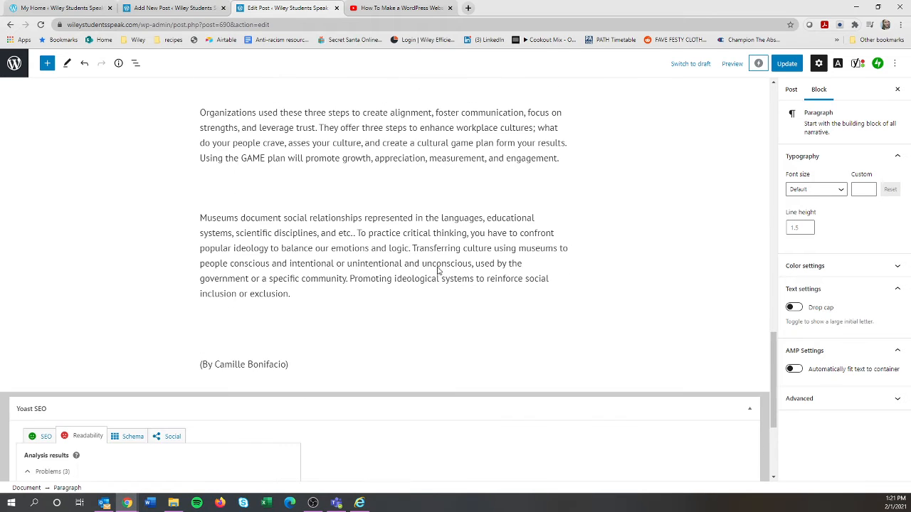
scroll(435, 279, "down", 1)
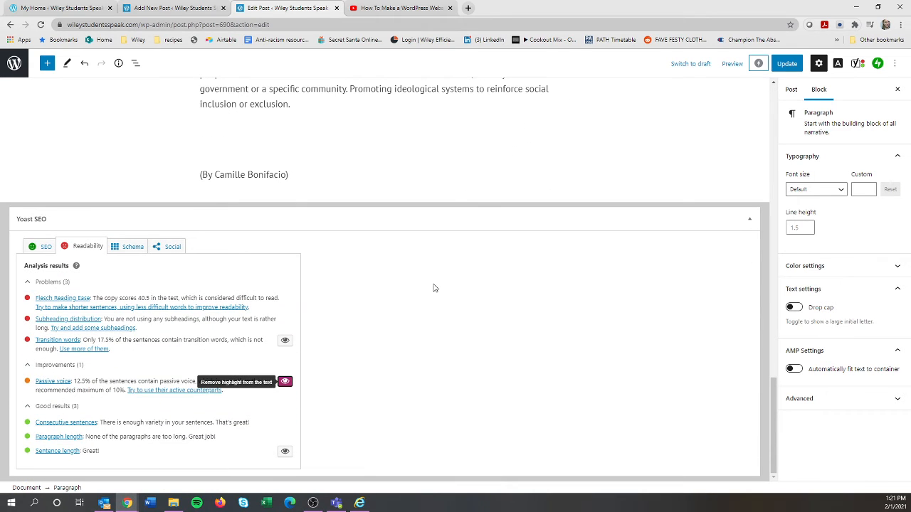
Open Yoast's article on avoiding the passive voice, read its explanation and return to the post being edited
left_click(149, 391)
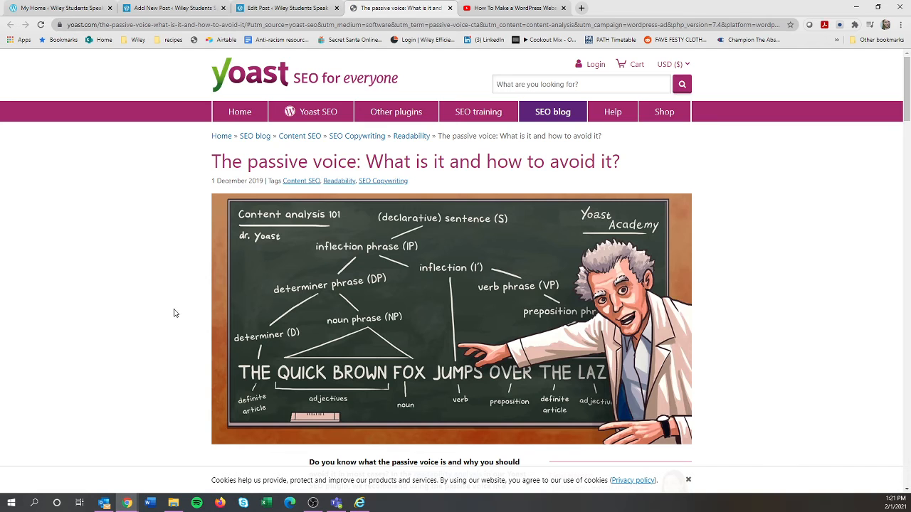
scroll(175, 320, "down", 3)
scroll(230, 323, "down", 4)
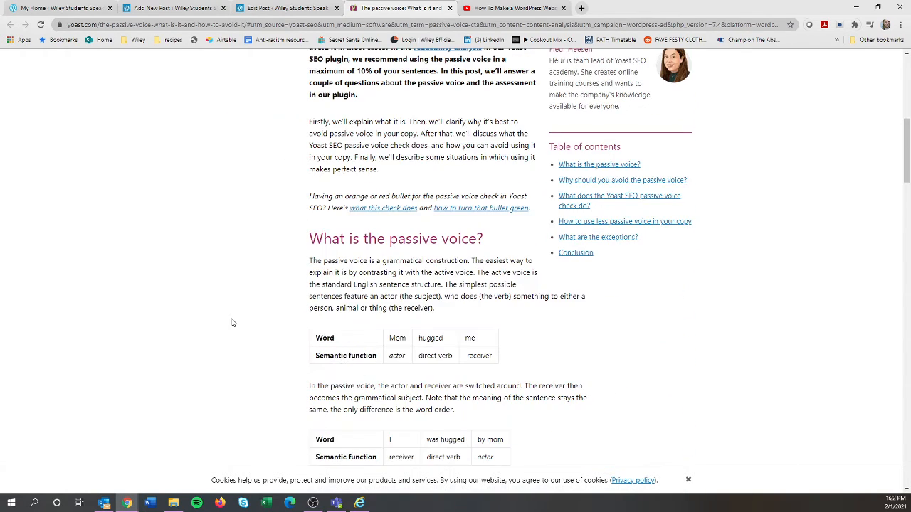
scroll(230, 322, "down", 1)
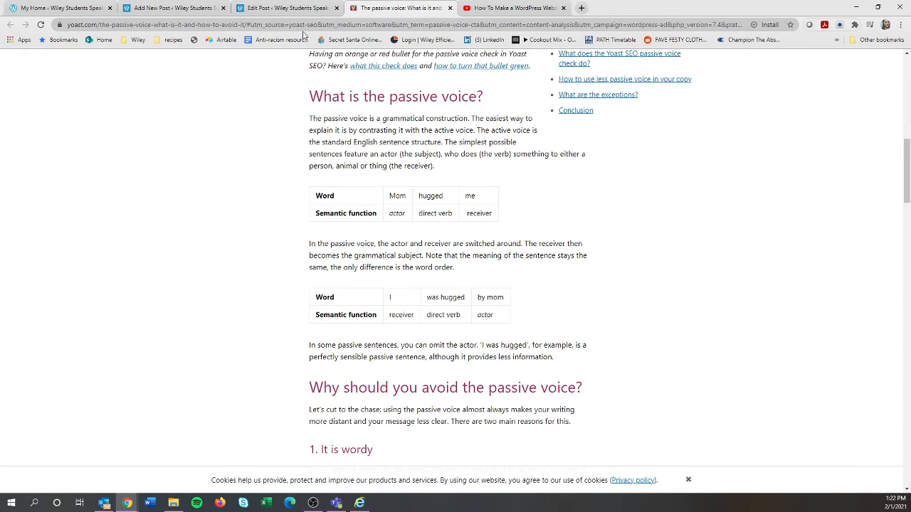
left_click(288, 9)
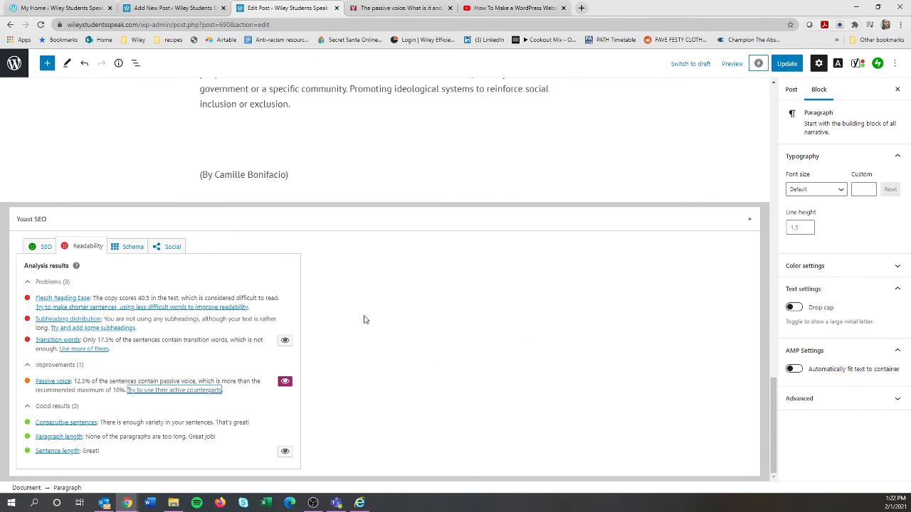
Return to the new unpublished post and assign it to another contributor in its post settings
key("ctrl+shift+Tab")
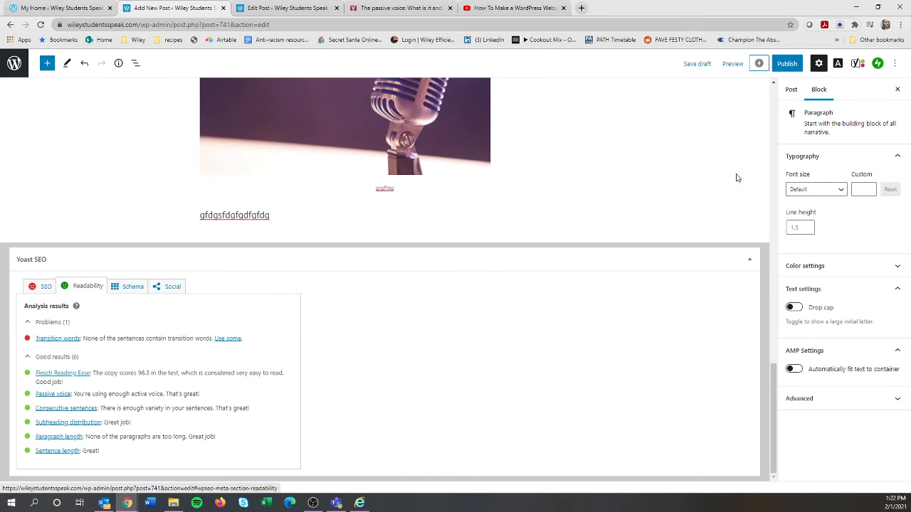
left_click(793, 94)
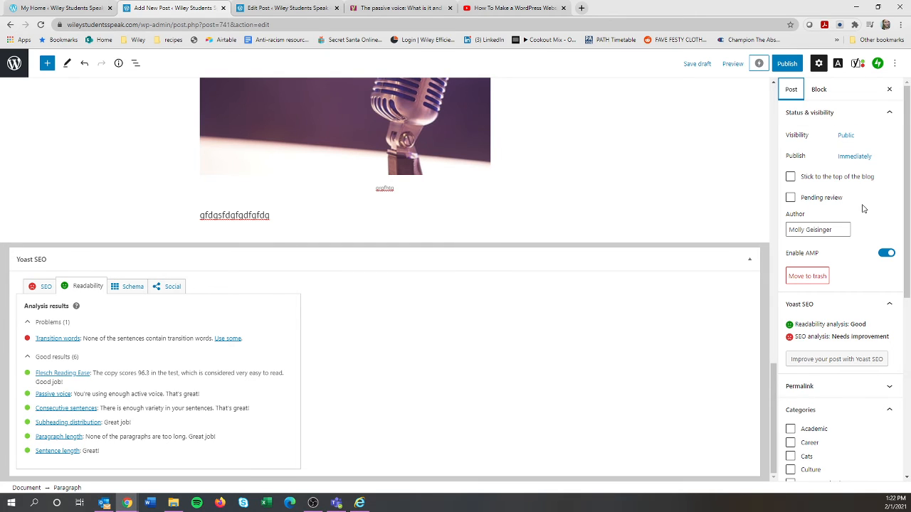
left_click(841, 226)
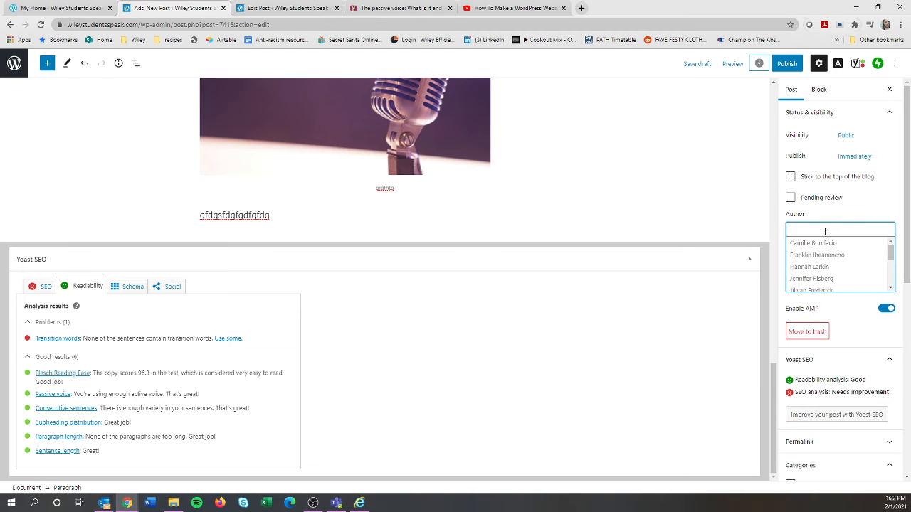
scroll(829, 264, "up", 2)
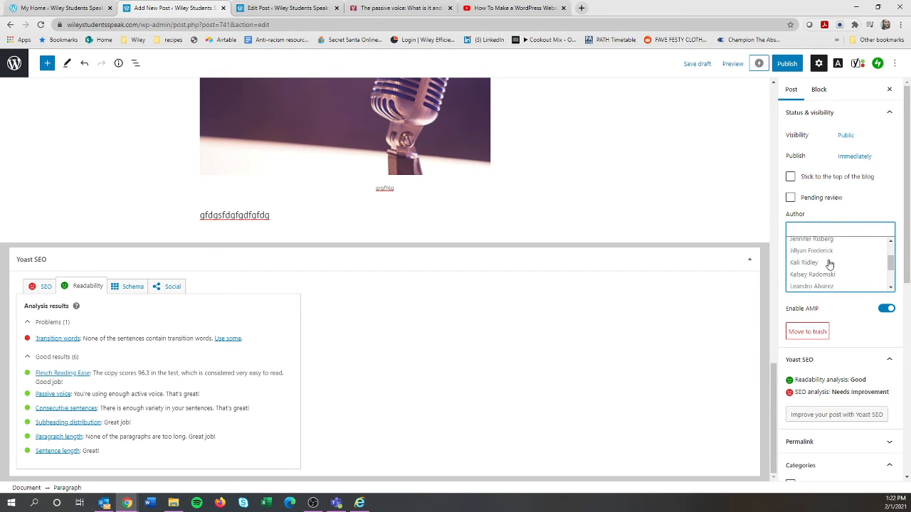
left_click(826, 273)
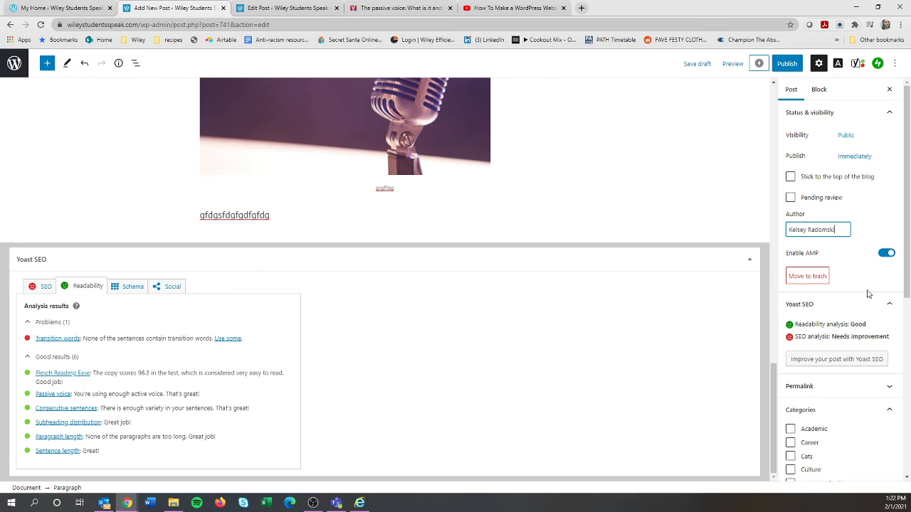
Assign the post "How To Use WordPress In Your Internship" to the Career category
scroll(869, 295, "down", 1)
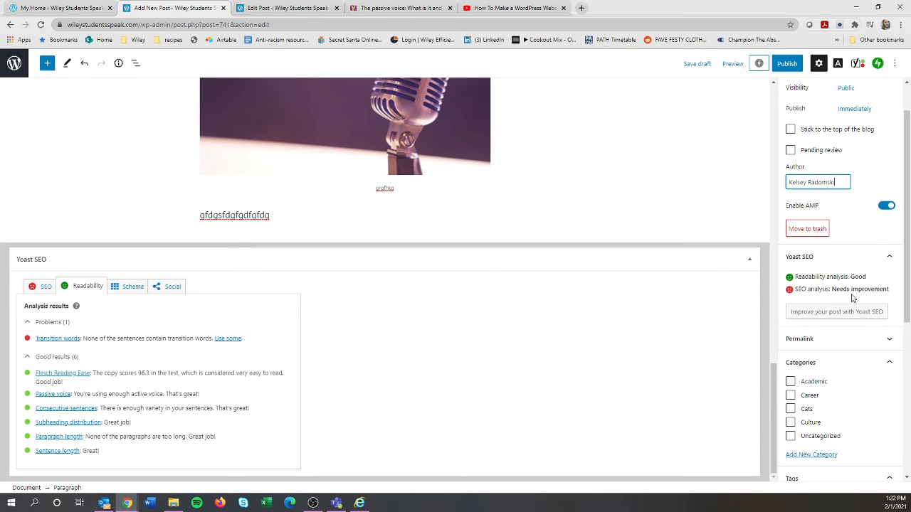
scroll(852, 297, "down", 3)
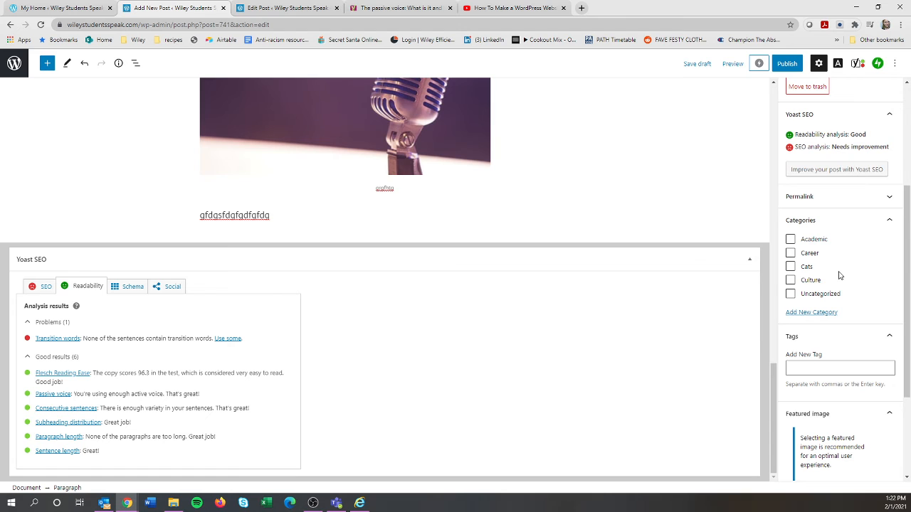
scroll(677, 187, "up", 10)
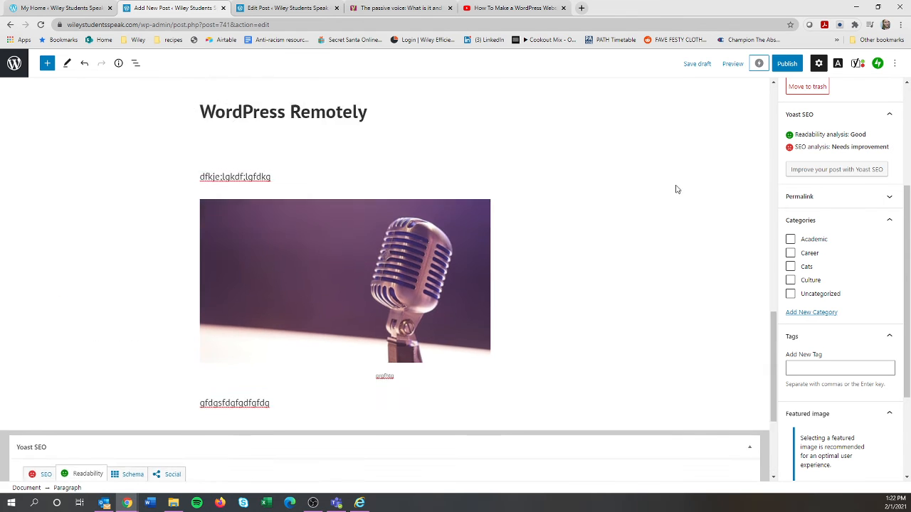
scroll(664, 216, "up", 5)
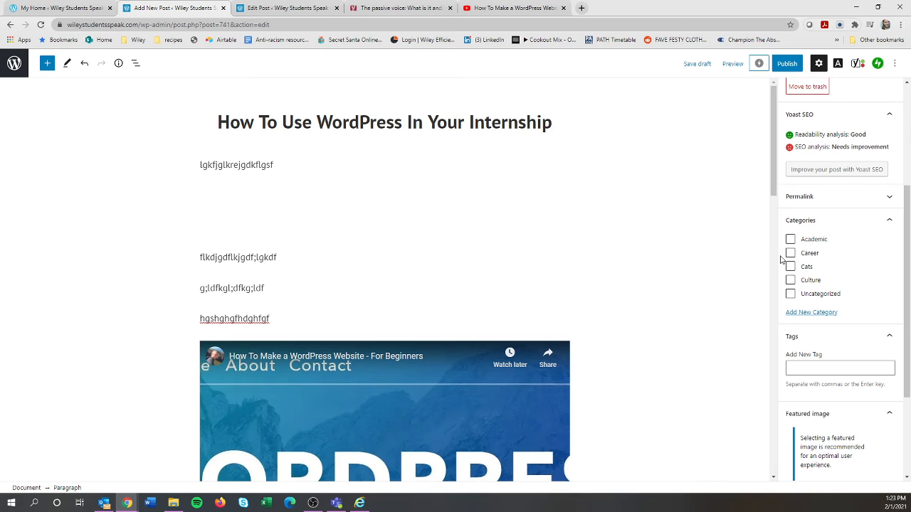
left_click(809, 253)
Add the tags "wordpress", "internship" and "career building" to the post
left_click(846, 365)
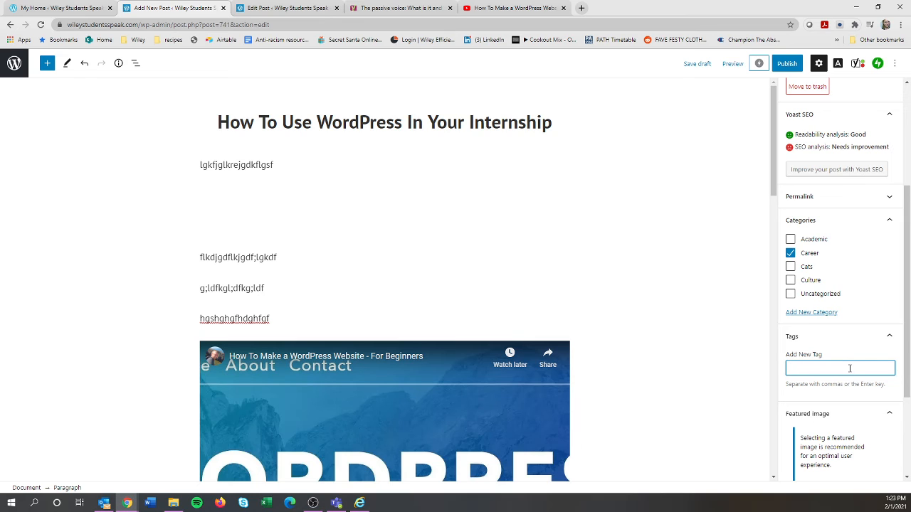
type("wordpress")
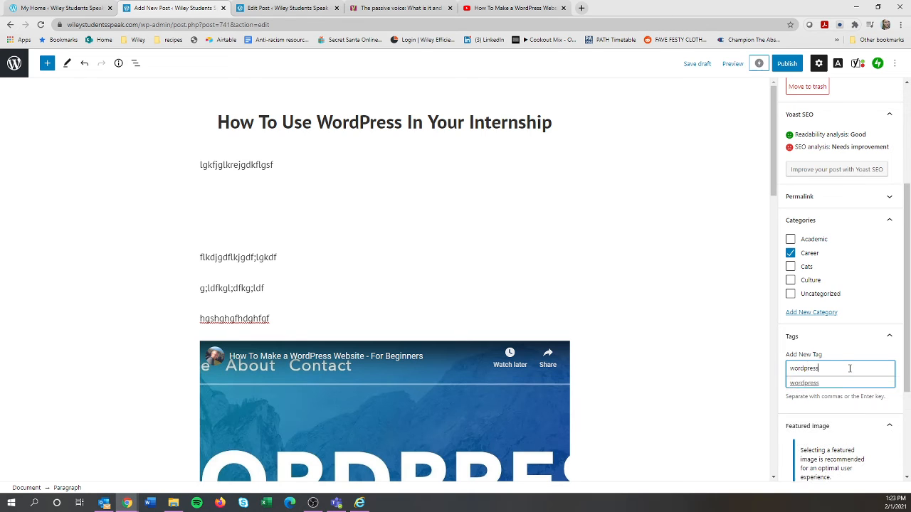
key("Return")
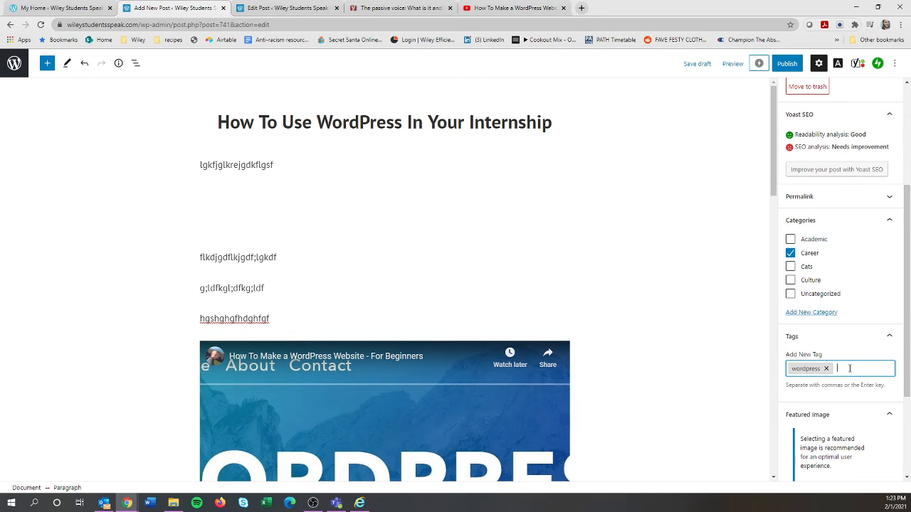
type("internship")
key("Return")
type("c")
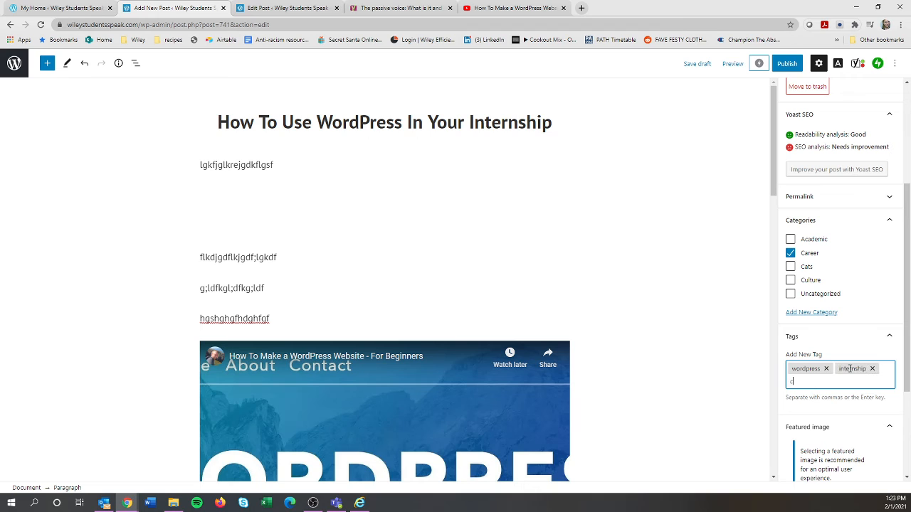
type("areer bui")
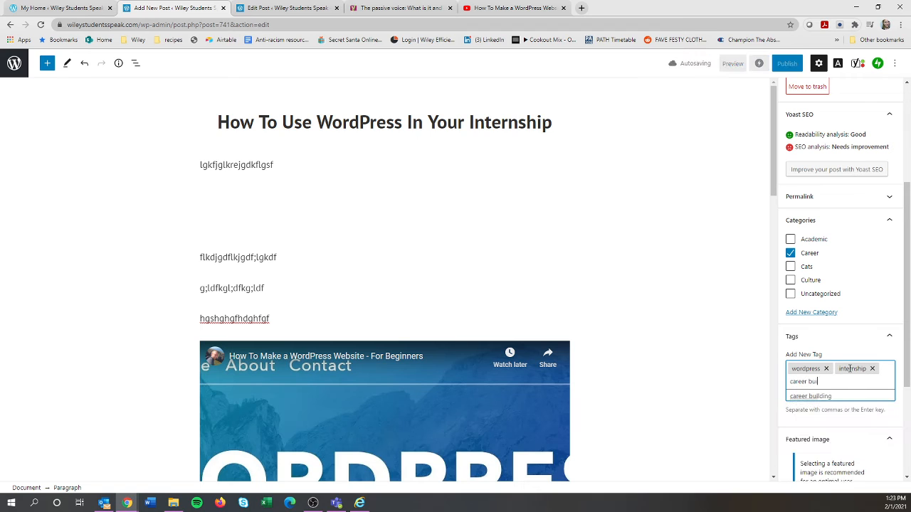
key("Down")
key("Return")
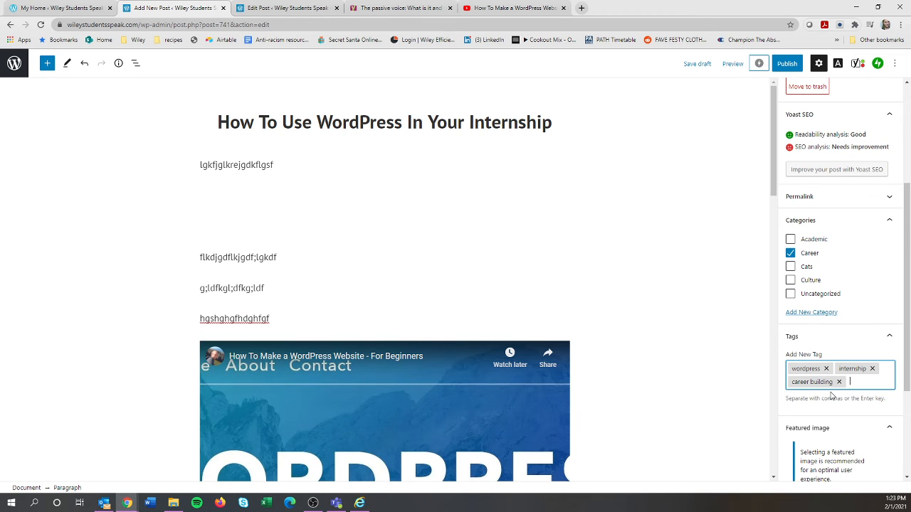
Set gavel.jpg from the media library as the post's featured image, with the alt text "Picture of a gavel"
scroll(837, 393, "down", 1)
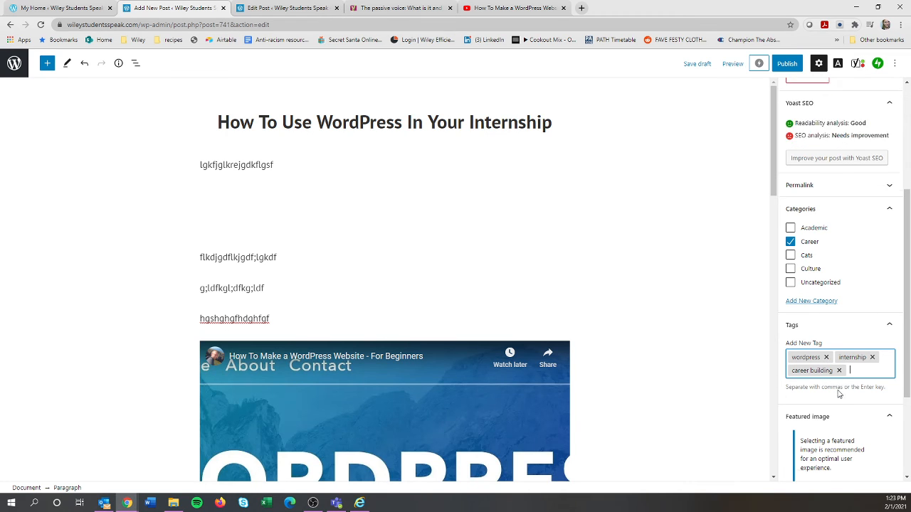
scroll(838, 393, "down", 3)
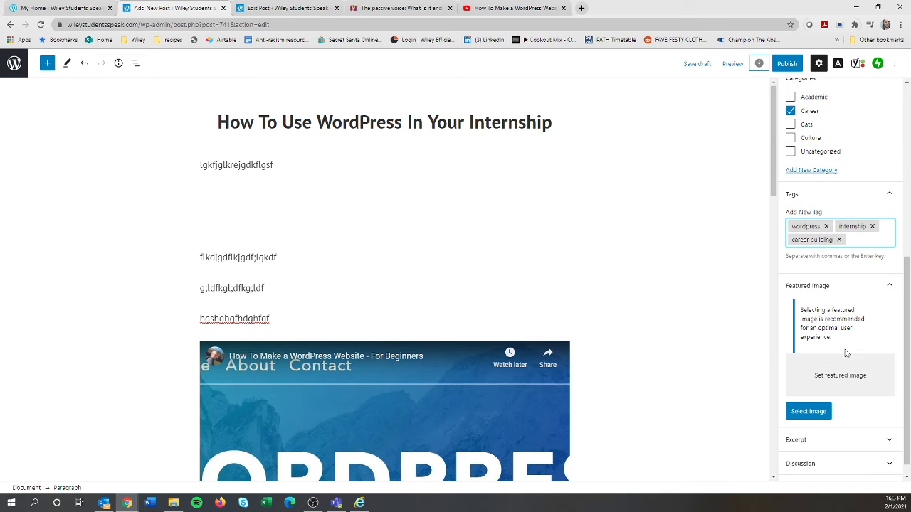
left_click(842, 375)
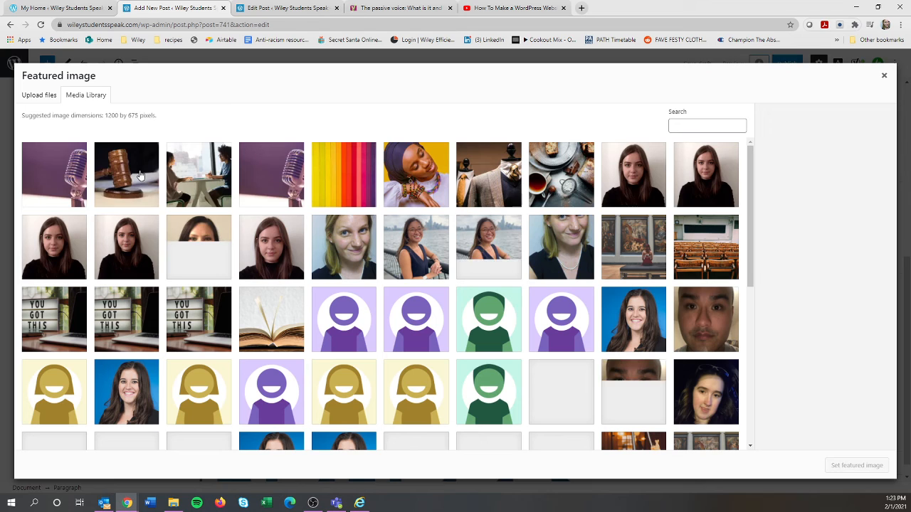
left_click(141, 176)
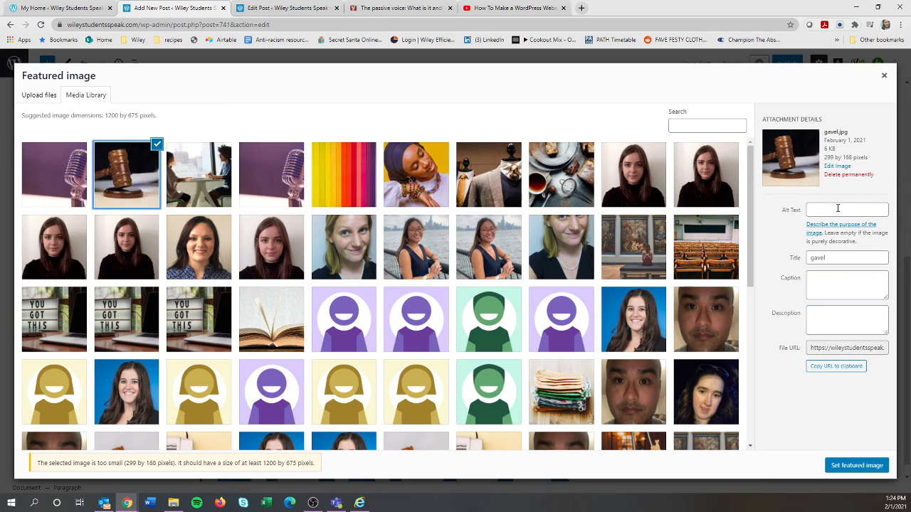
left_click(837, 208)
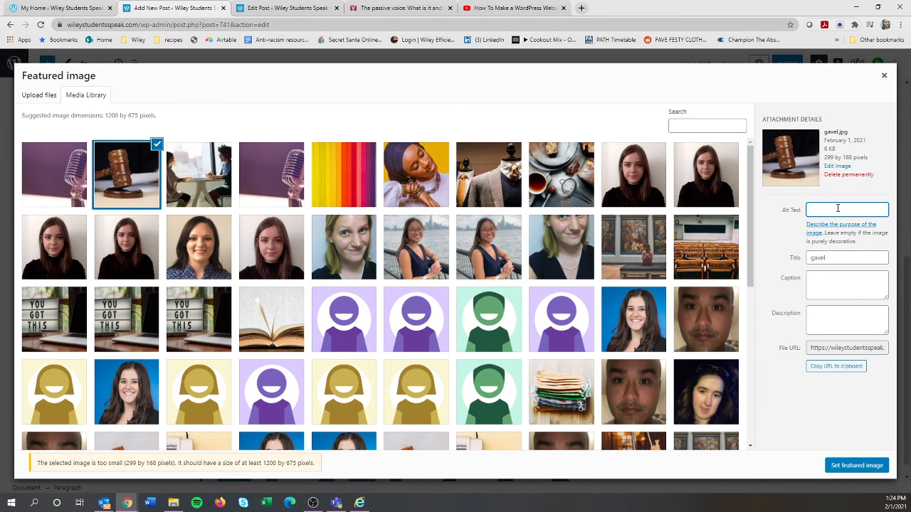
type("Picture of a gavel")
left_click(840, 210)
key("BackSpace")
left_click(839, 467)
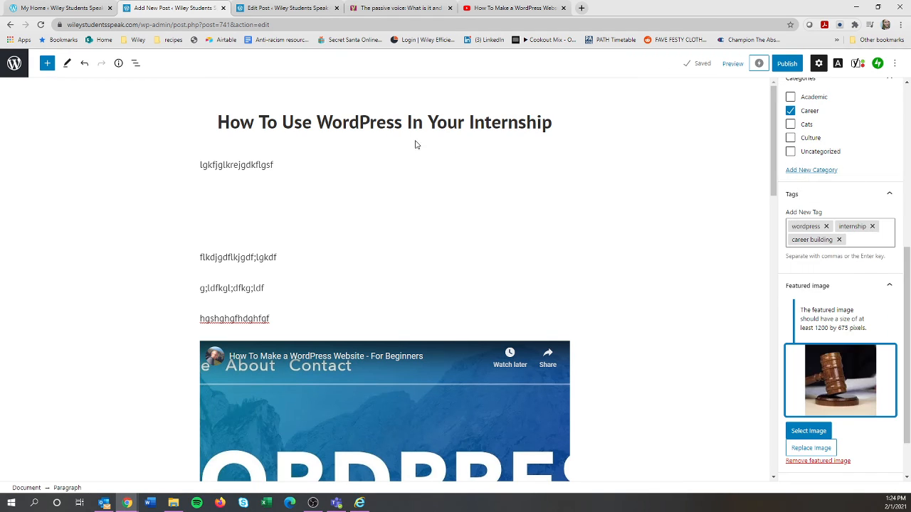
Preview the post in a new tab and check how its featured image, text and embedded video appear
scroll(833, 367, "down", 2)
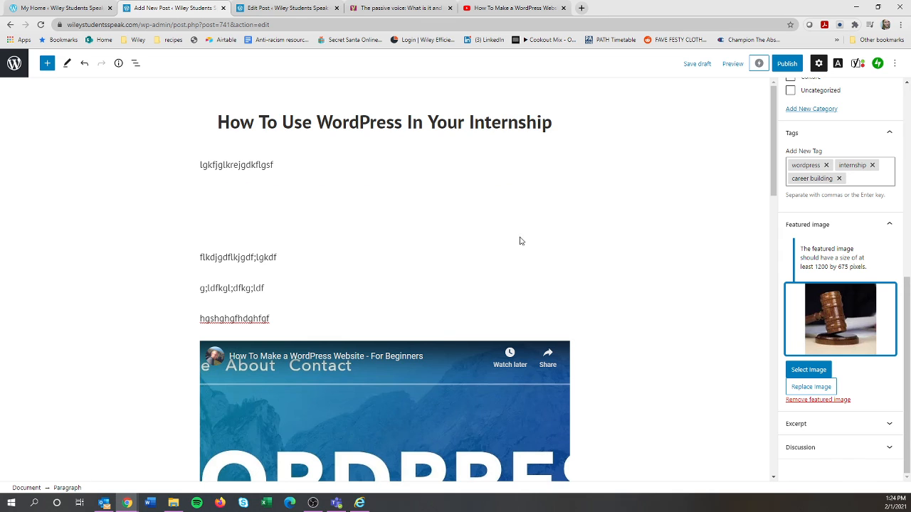
left_click(732, 64)
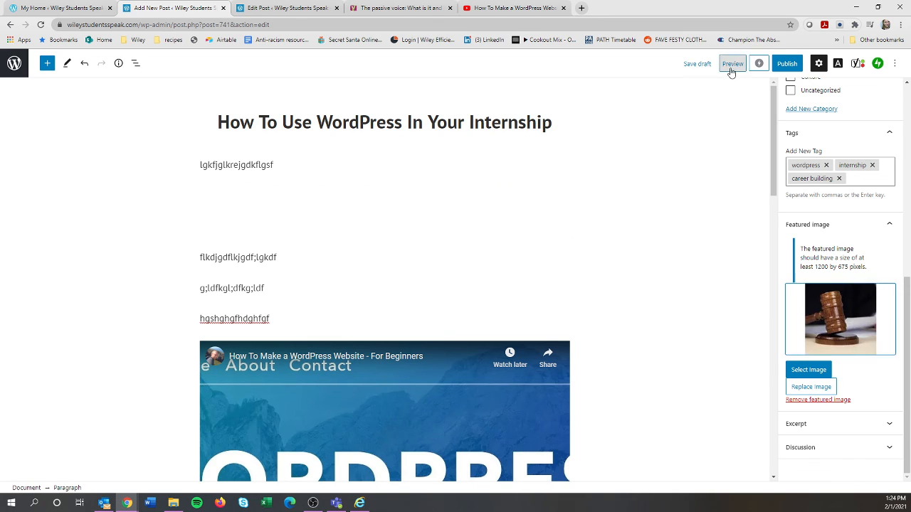
left_click(685, 152)
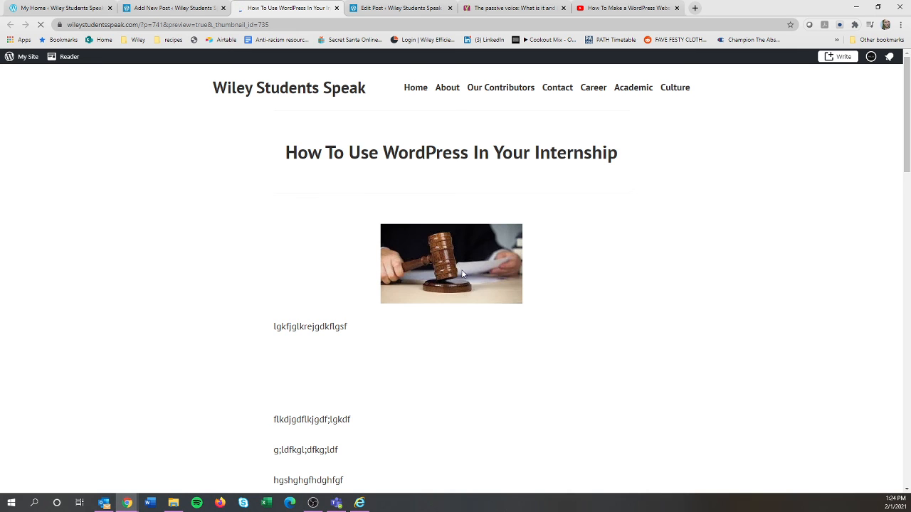
scroll(384, 280, "down", 1)
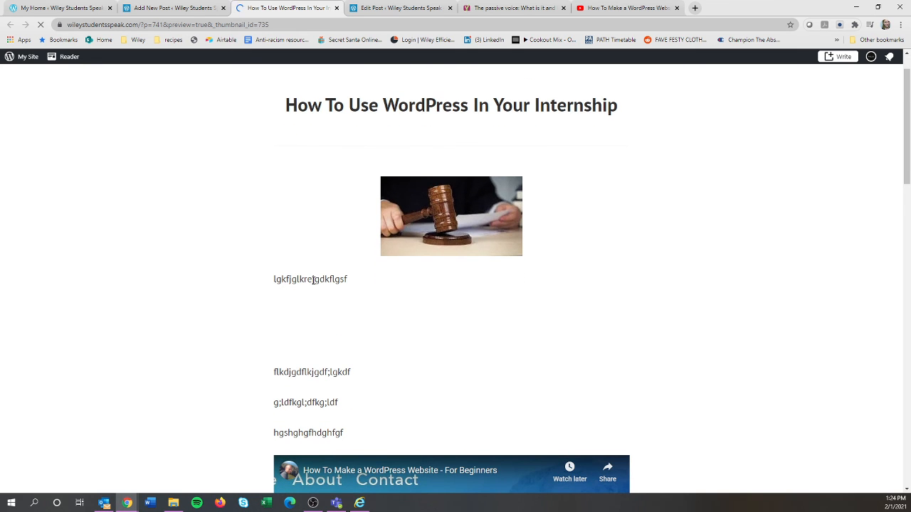
scroll(244, 337, "down", 4)
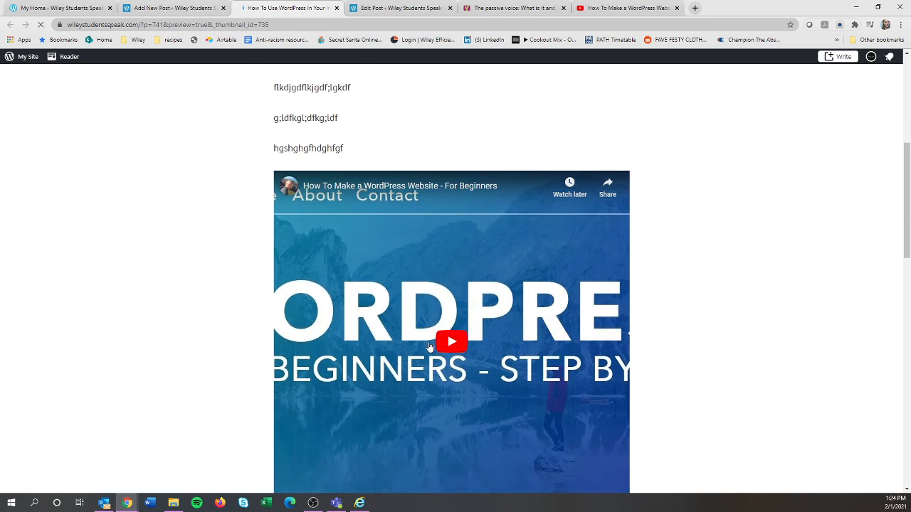
Check the rest of the post preview, including the second video, the WordPress Remotely section, the microphone image, category and tags
scroll(429, 346, "down", 7)
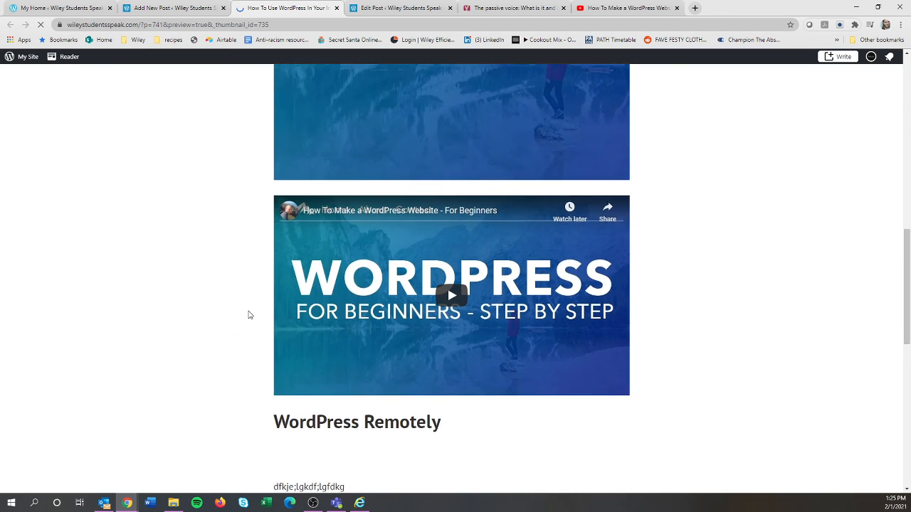
scroll(249, 314, "down", 1)
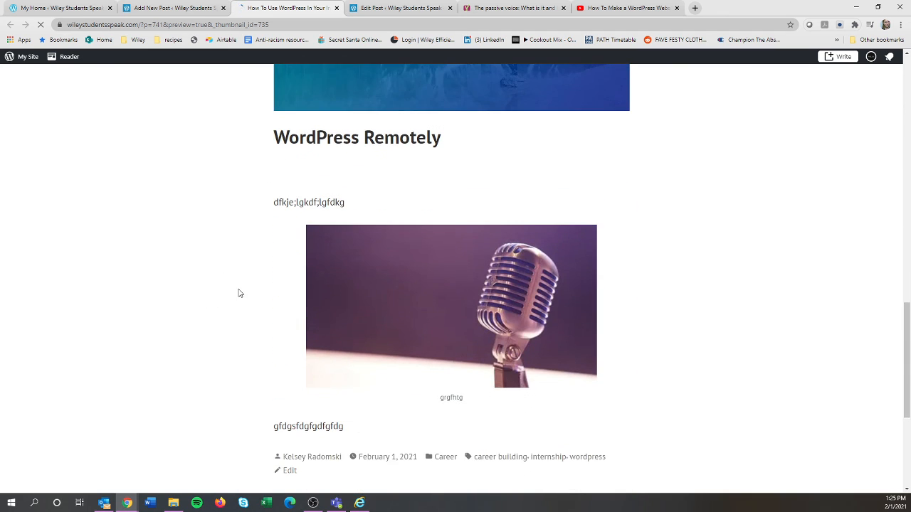
scroll(239, 293, "down", 1)
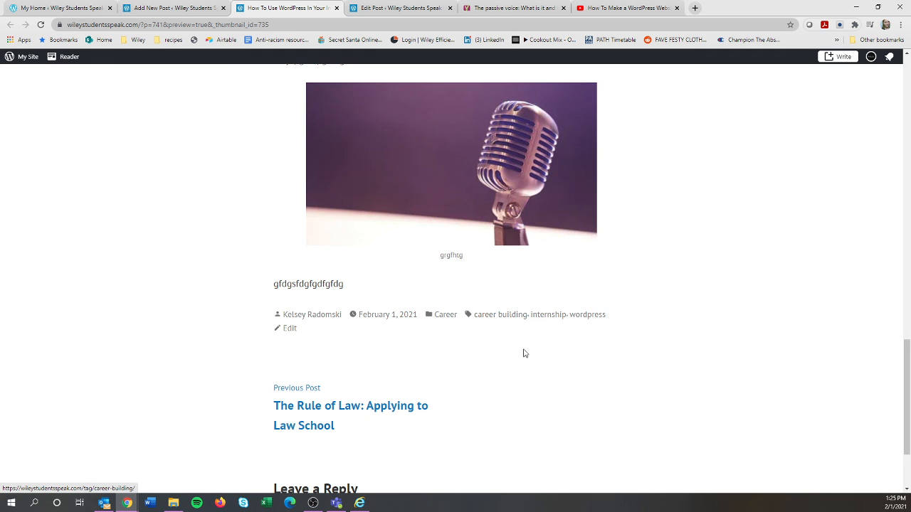
scroll(225, 320, "down", 2)
scroll(225, 320, "up", 6)
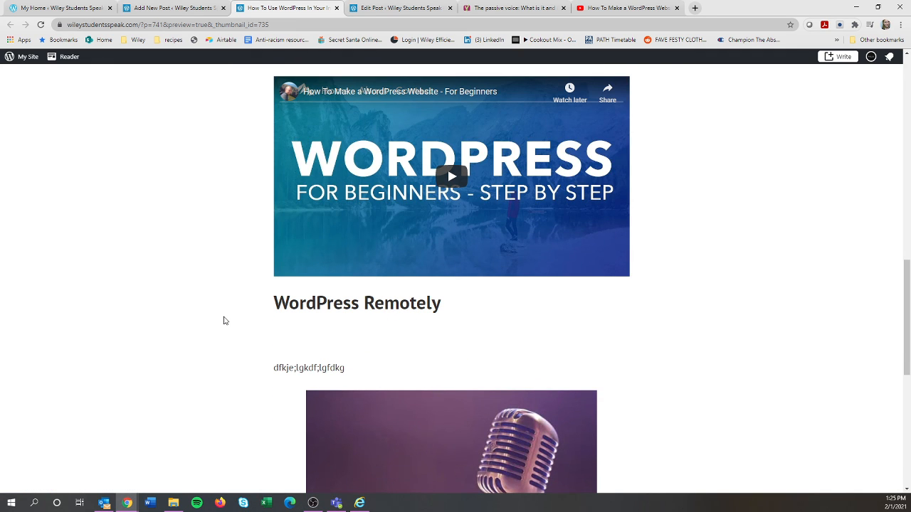
Return to the post editor, save the post as a draft and review the Yoast readability analysis below the content
key("ctrl+shift+Tab")
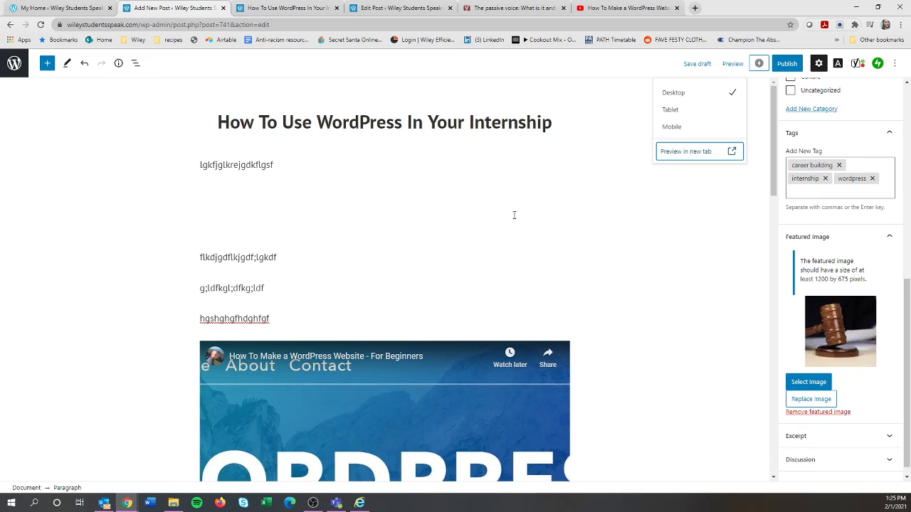
left_click(700, 64)
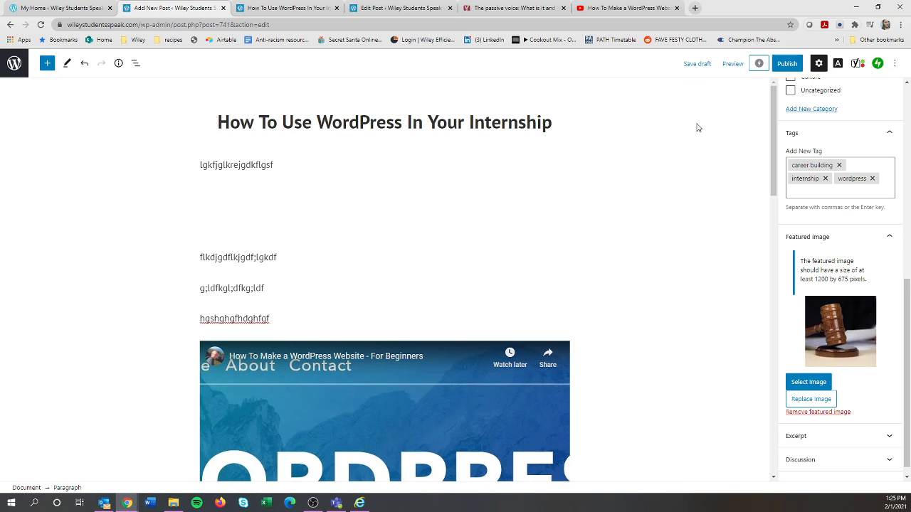
scroll(639, 229, "down", 1)
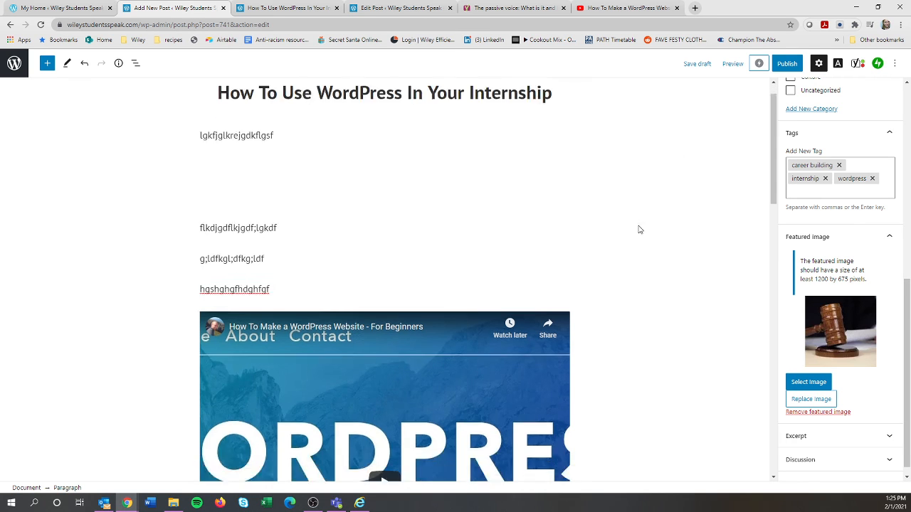
scroll(638, 229, "down", 12)
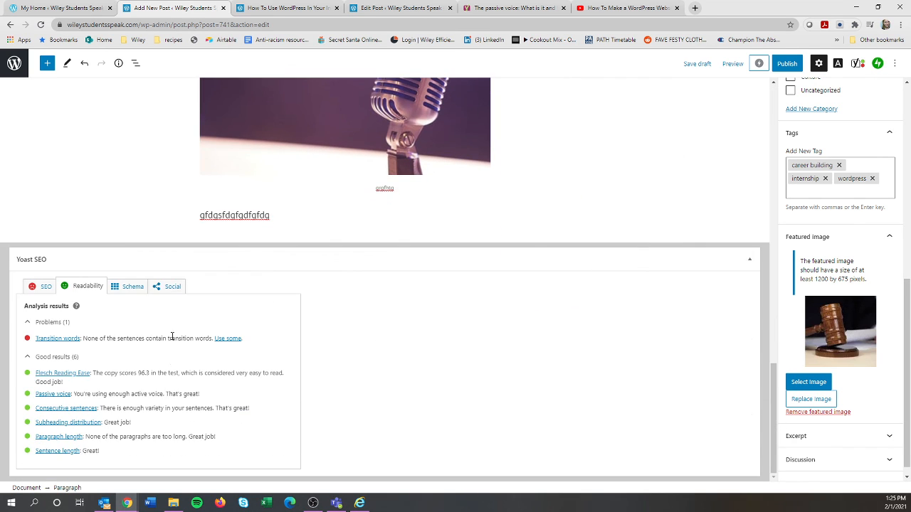